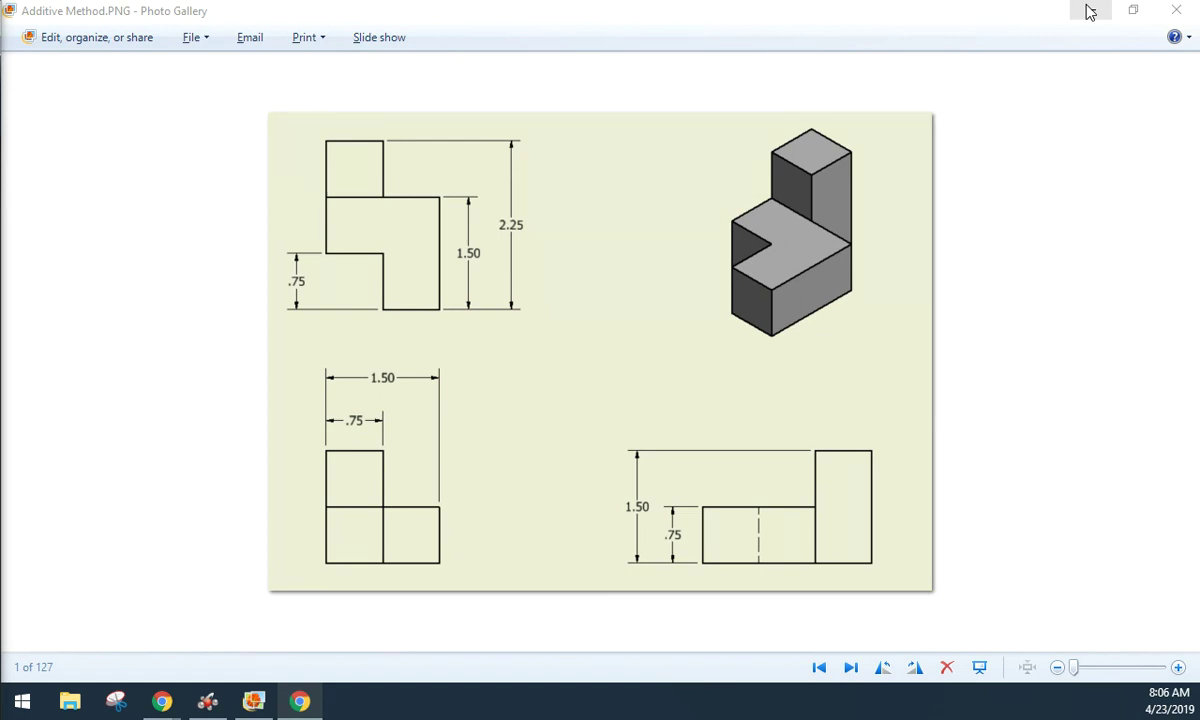
Minimize the Additive Method reference drawing in Photo Gallery to reveal SketchUp for Schools
left_click(1090, 11)
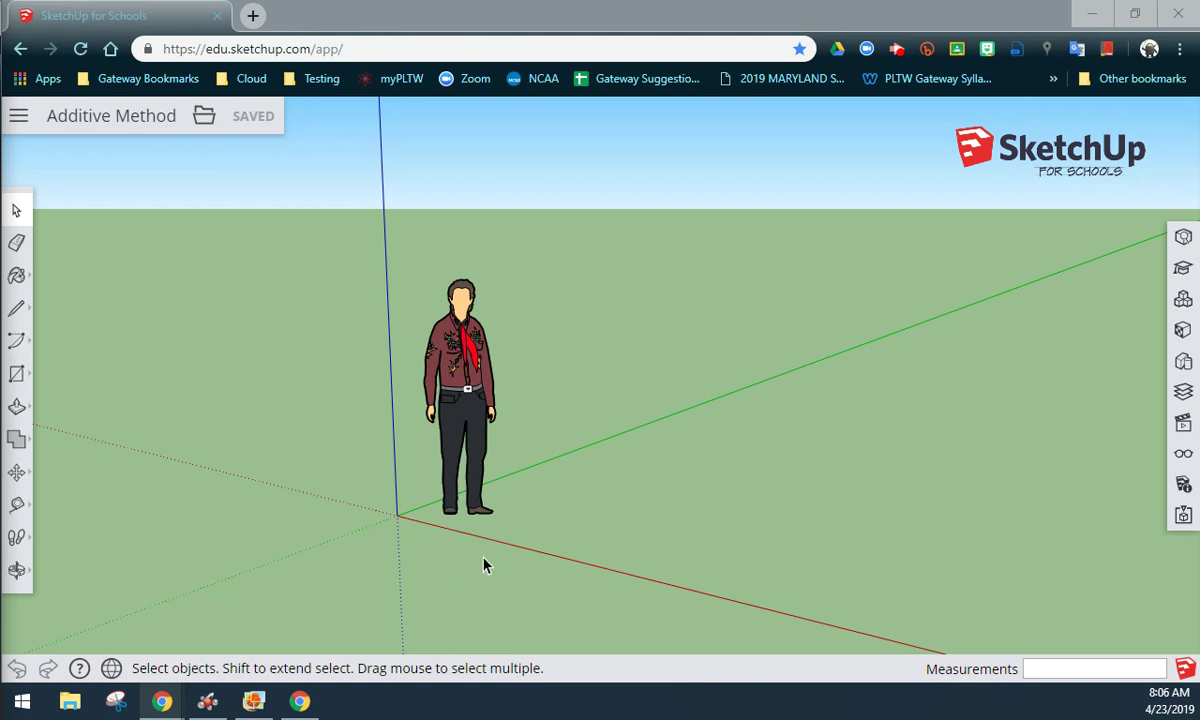
Switch the empty model to the Top view preset and collapse the Views panel
left_click(1183, 430)
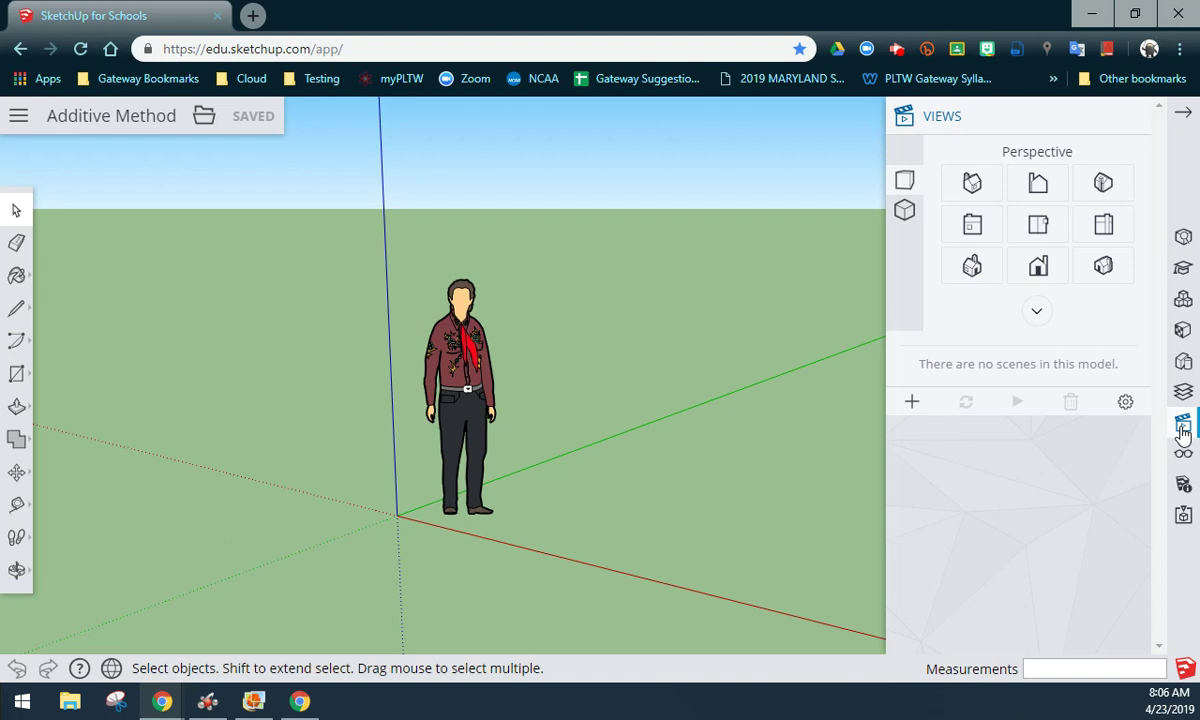
left_click(1038, 226)
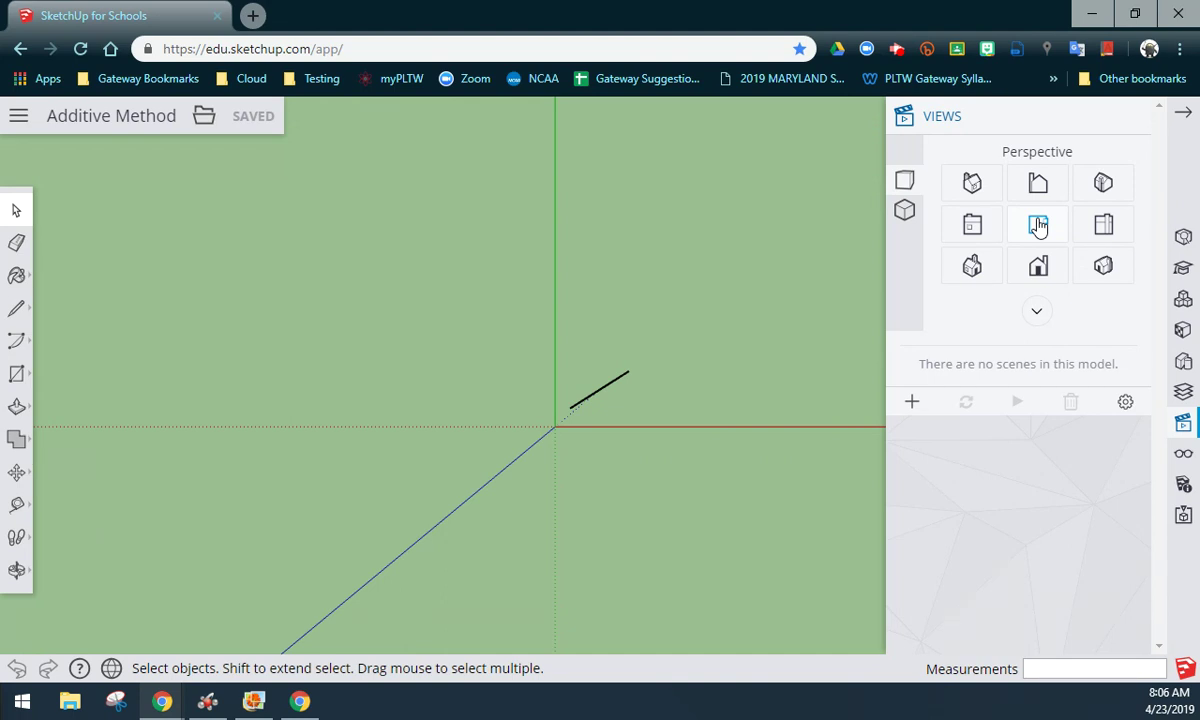
left_click(1183, 113)
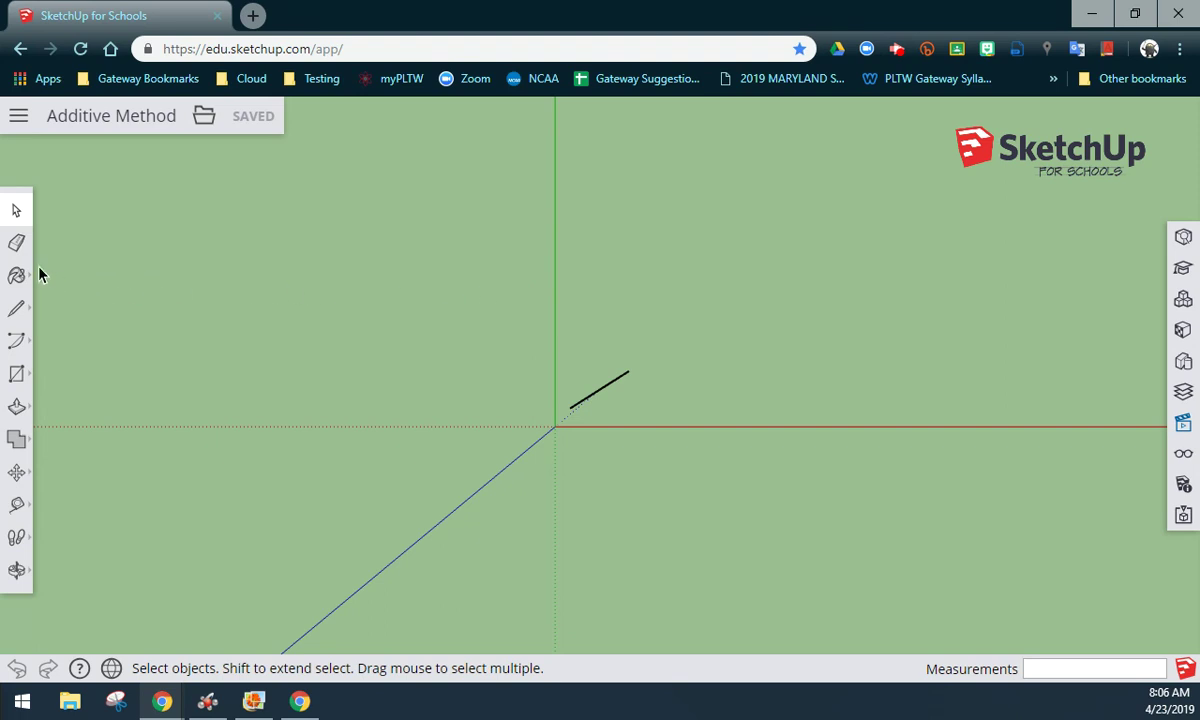
Draw a .75,.75 rectangle from the origin with the Rectangle tool
left_click(20, 378)
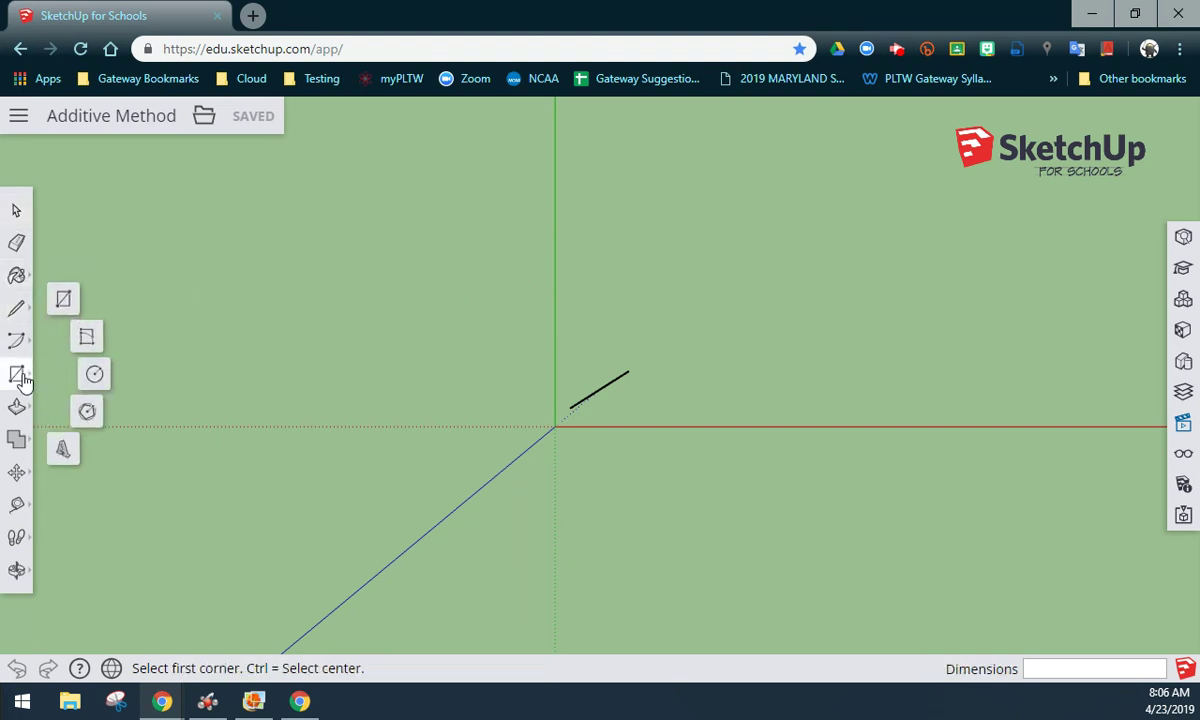
left_click(62, 301)
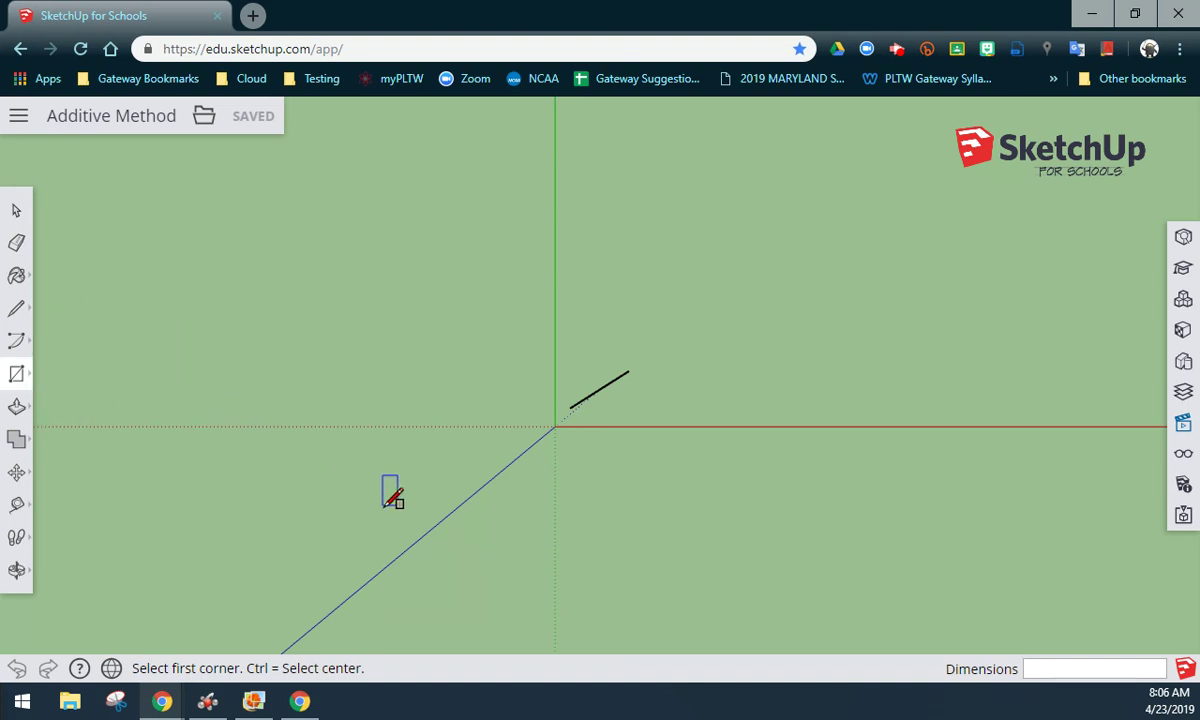
left_click(555, 427)
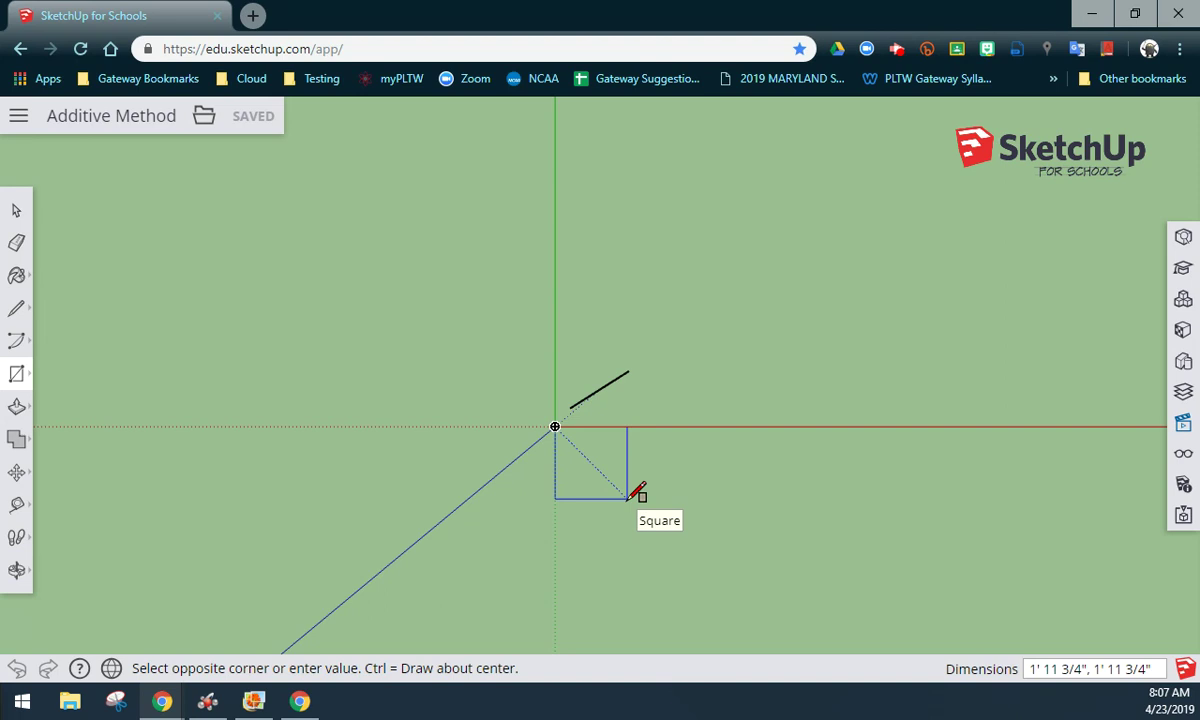
type(".75,.75")
key("Return")
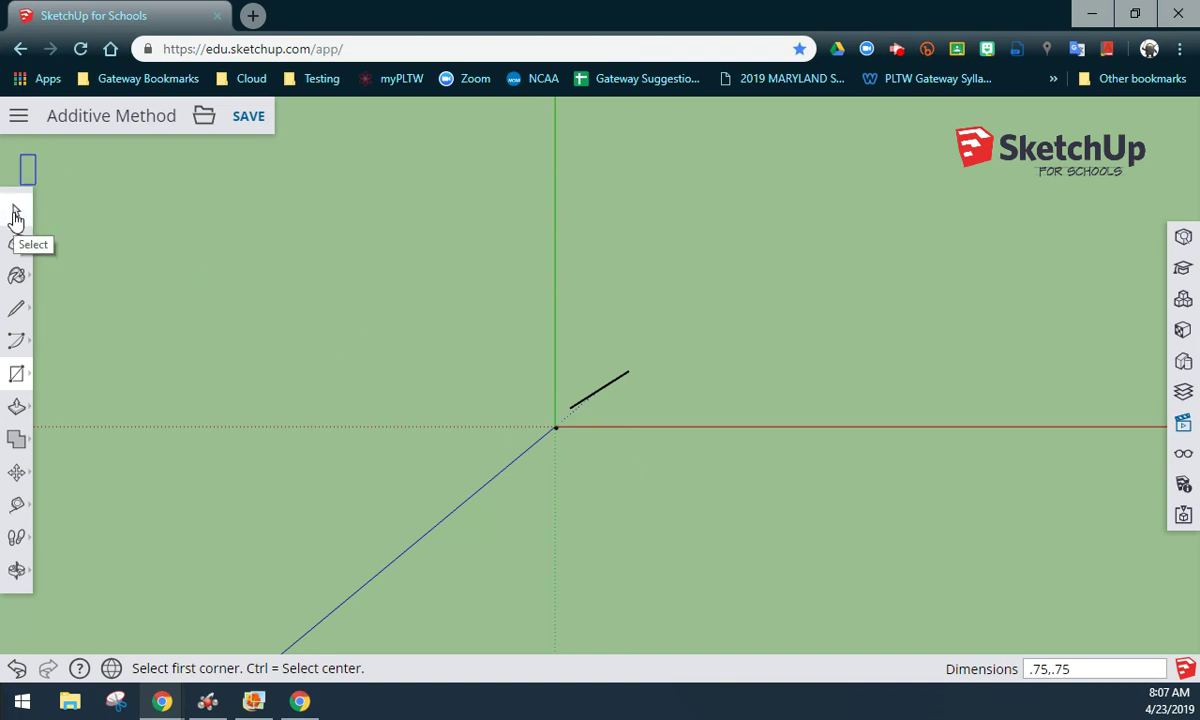
left_click(16, 218)
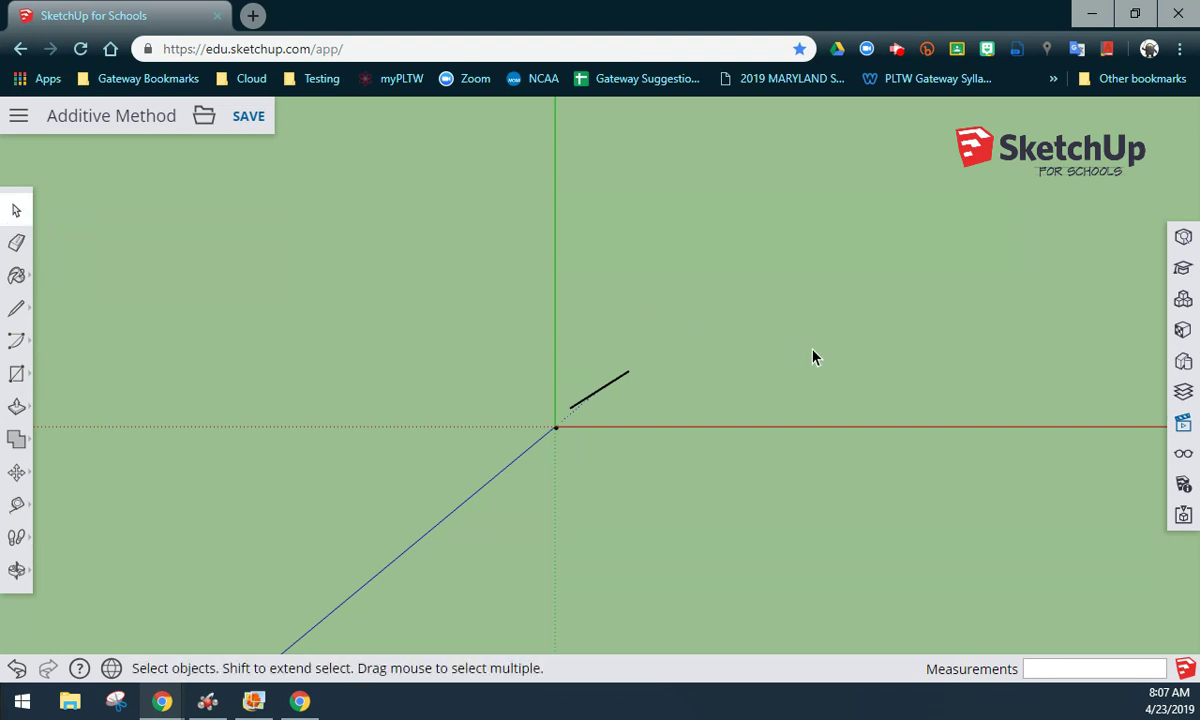
Switch the model to the Iso perspective view
left_click(1183, 422)
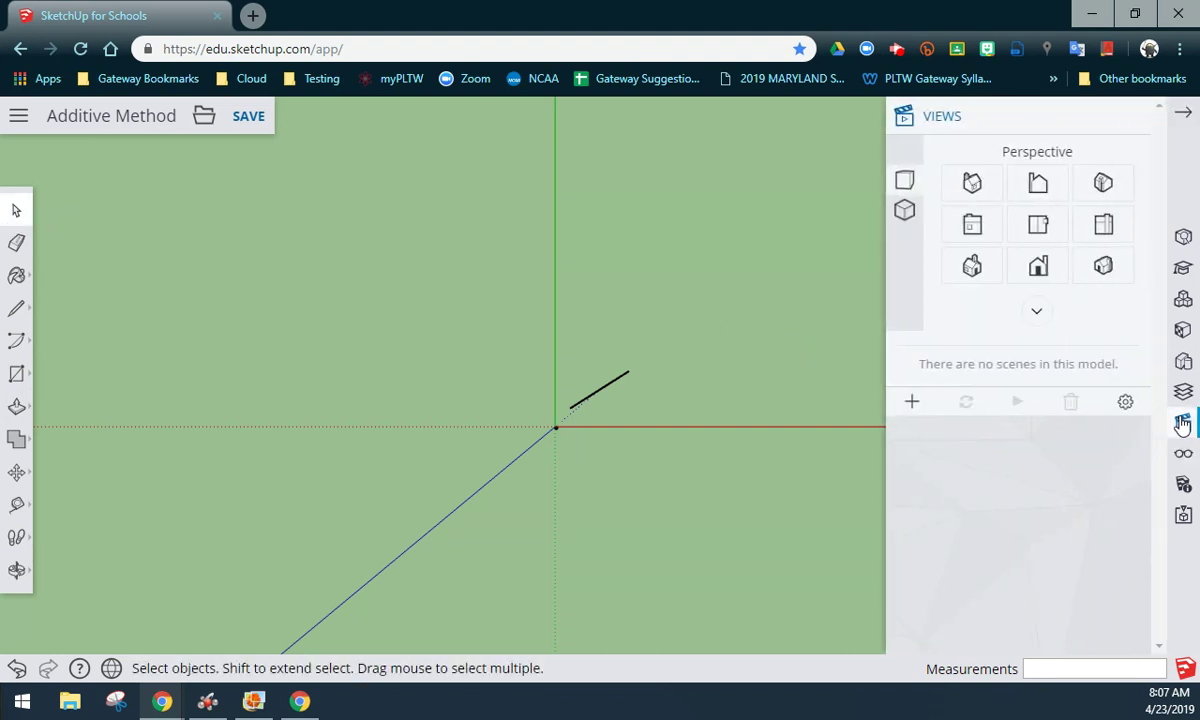
left_click(972, 190)
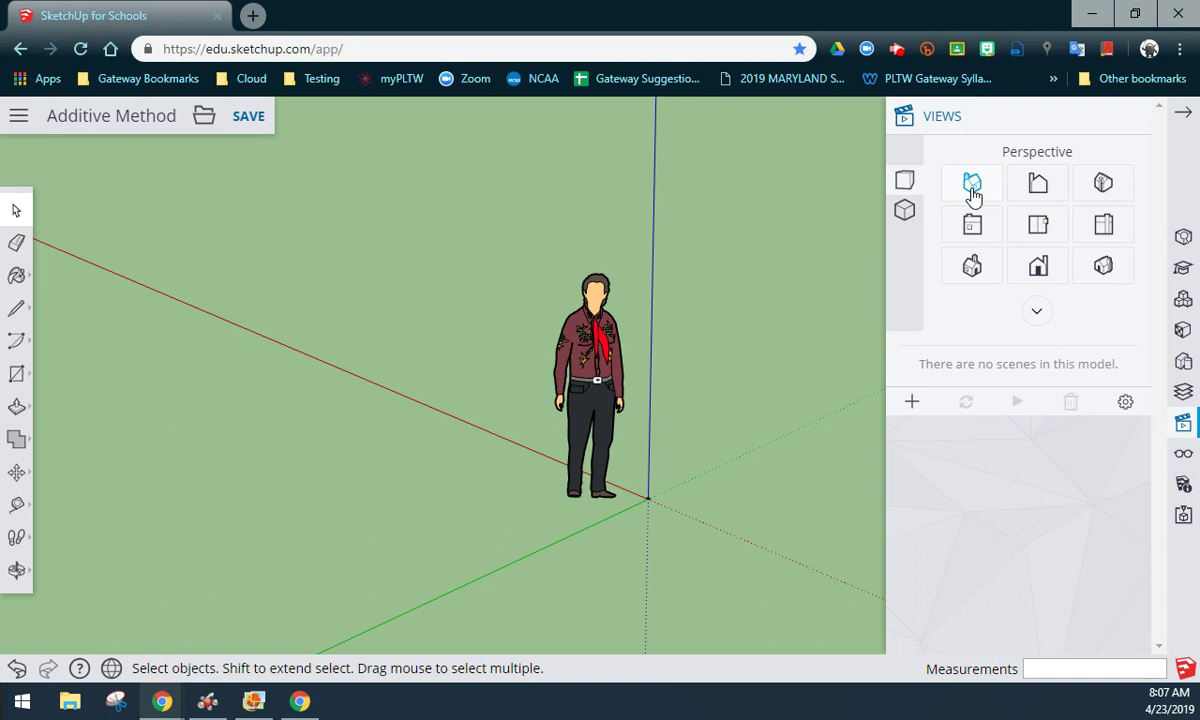
left_click(1183, 113)
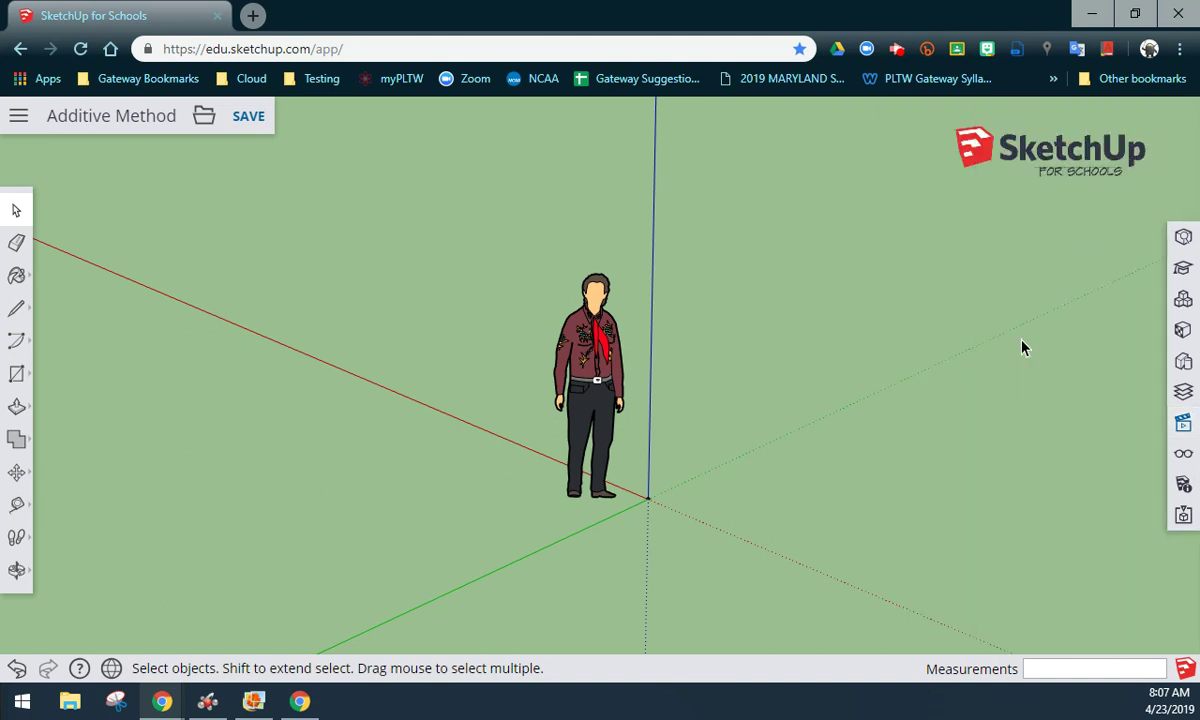
Delete the default standing person figure from the model
scroll(675, 548, "up", 8)
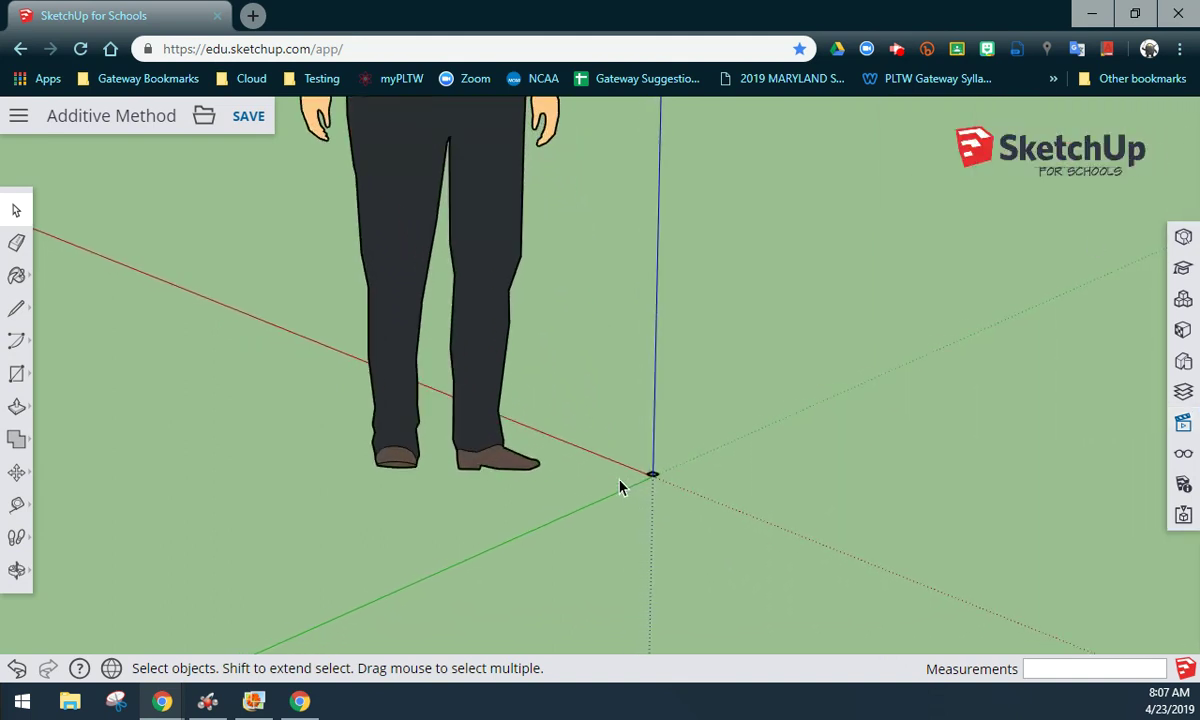
scroll(645, 487, "up", 4)
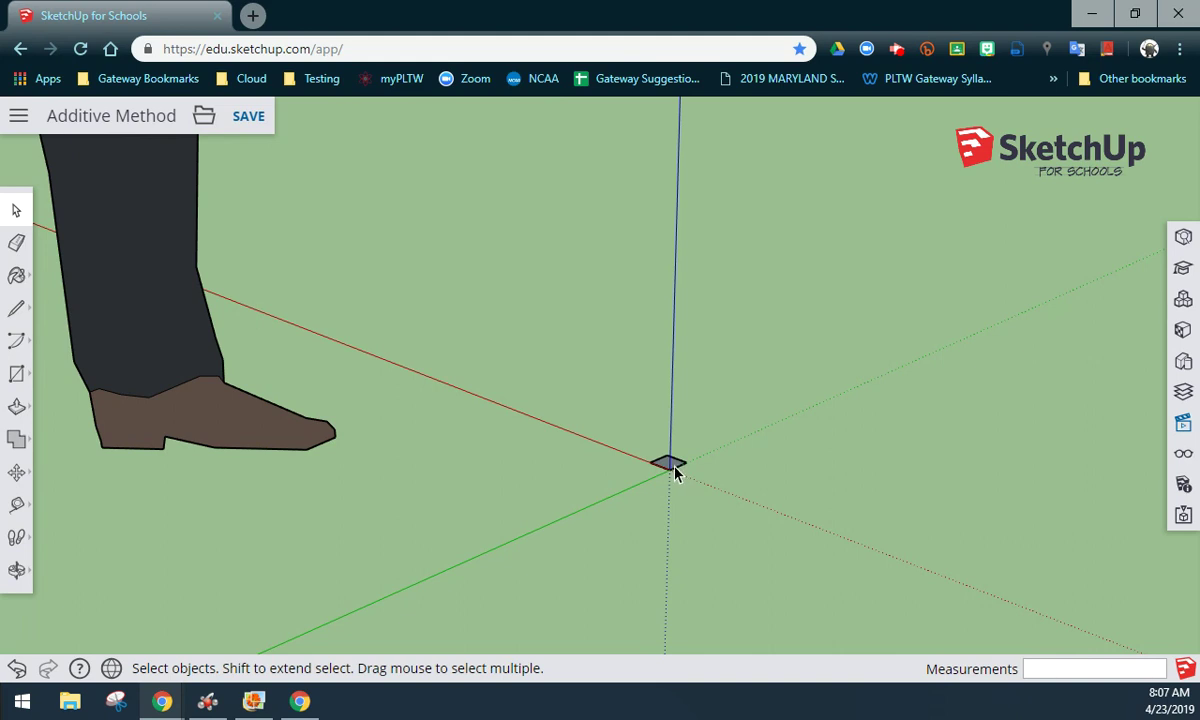
left_click(276, 440)
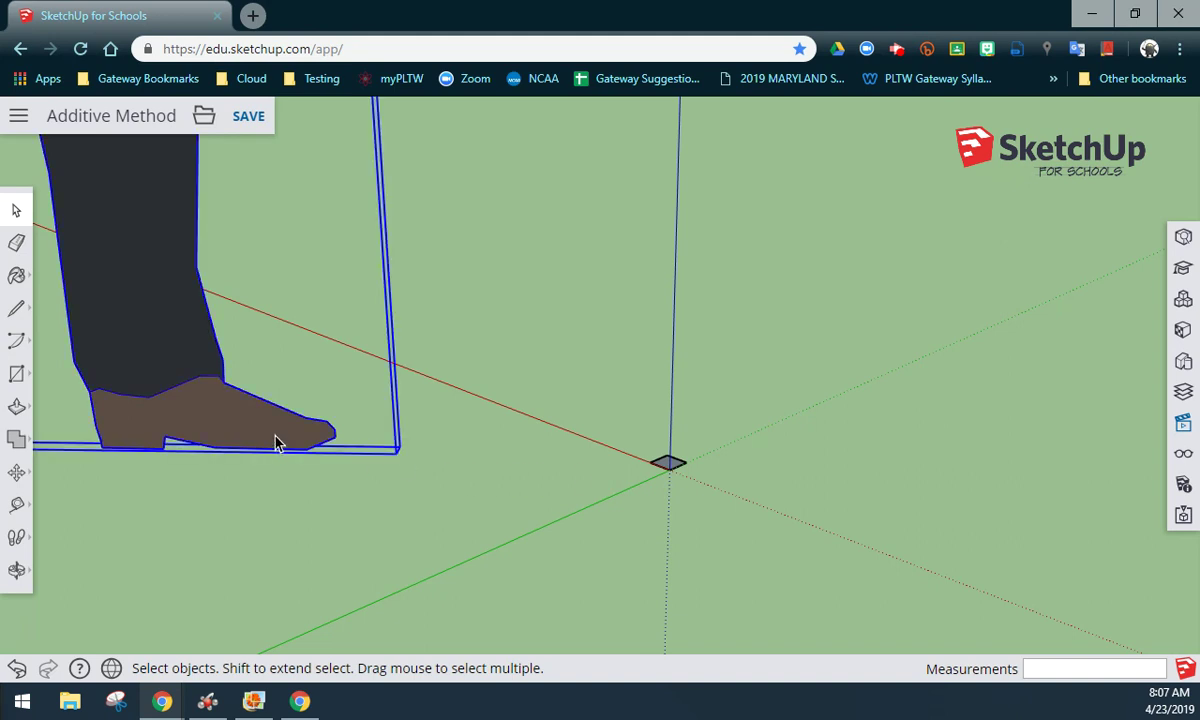
key("Delete")
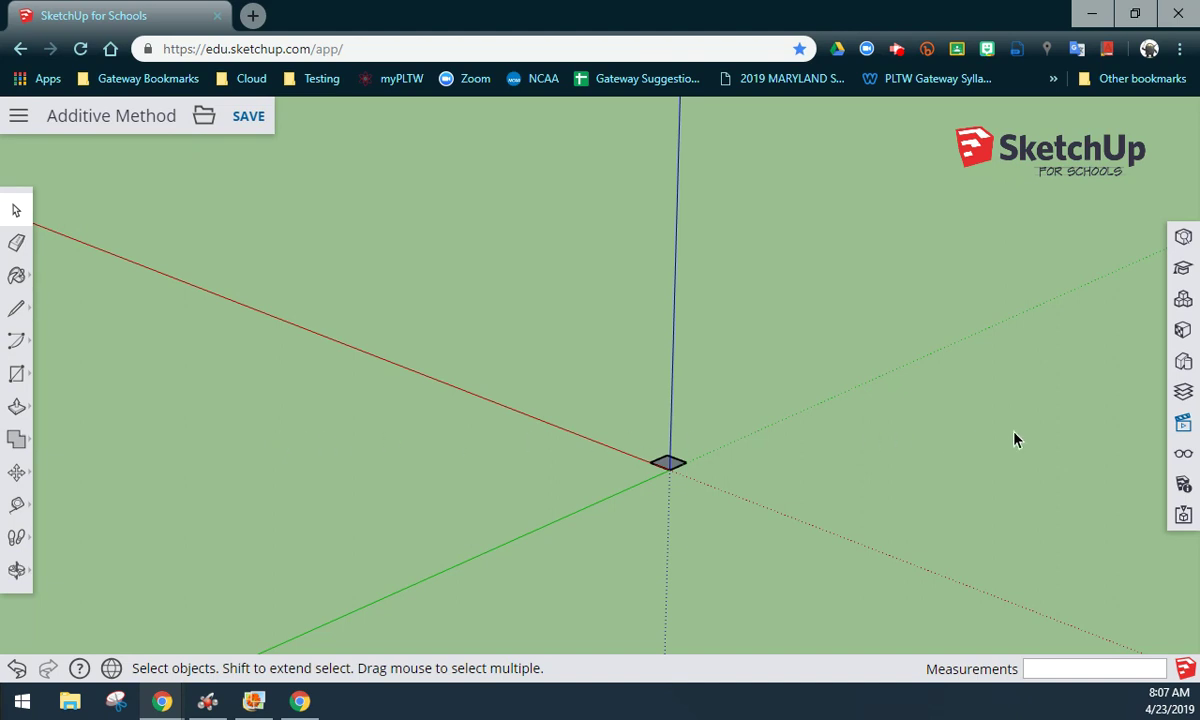
View the square from the Top preset, zoomed to fit it
left_click(1182, 428)
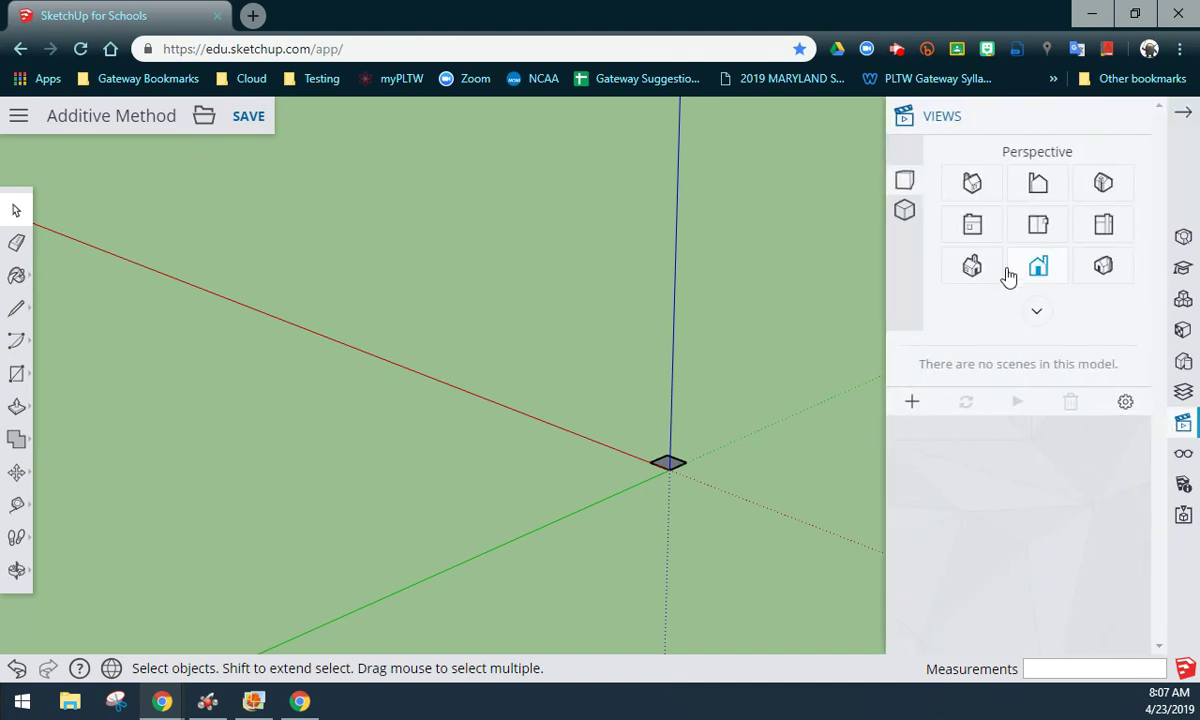
left_click(1040, 229)
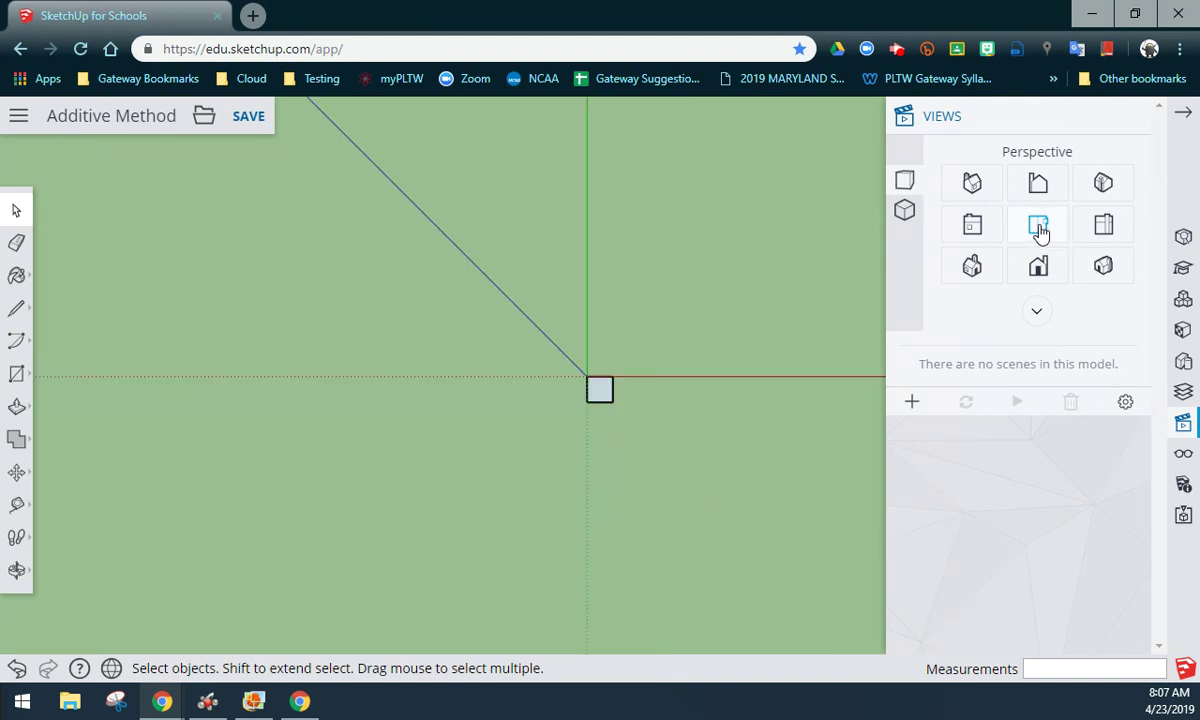
left_click(17, 572)
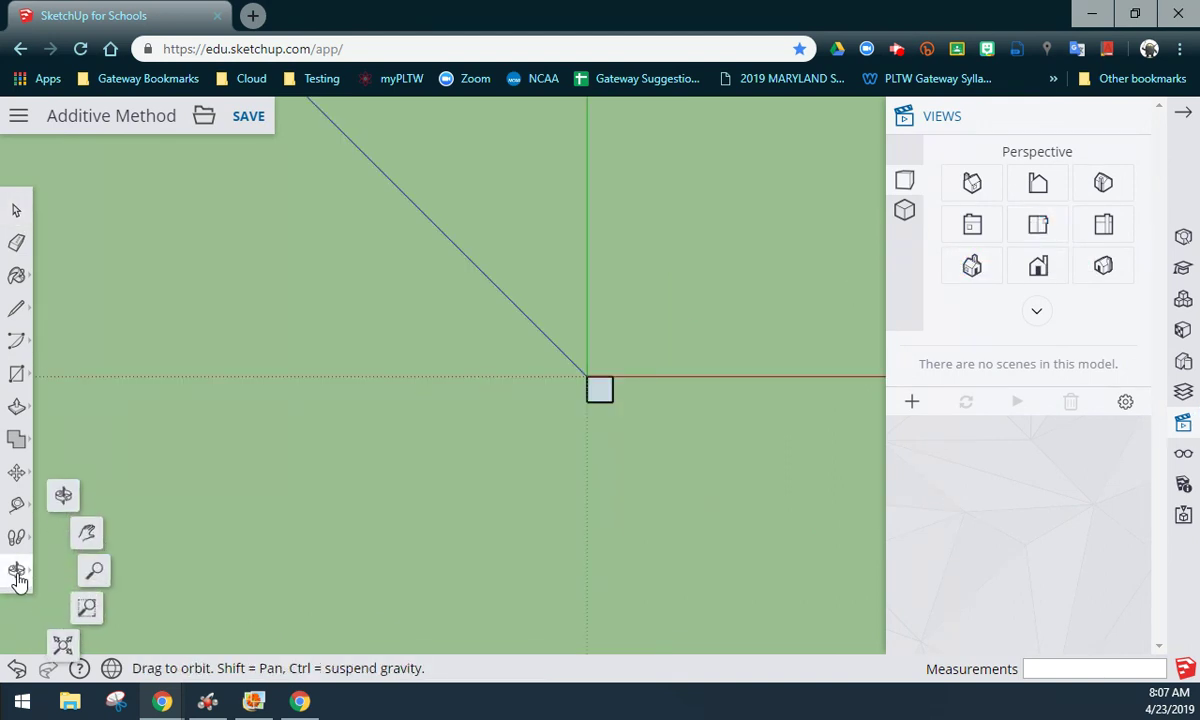
left_click(62, 645)
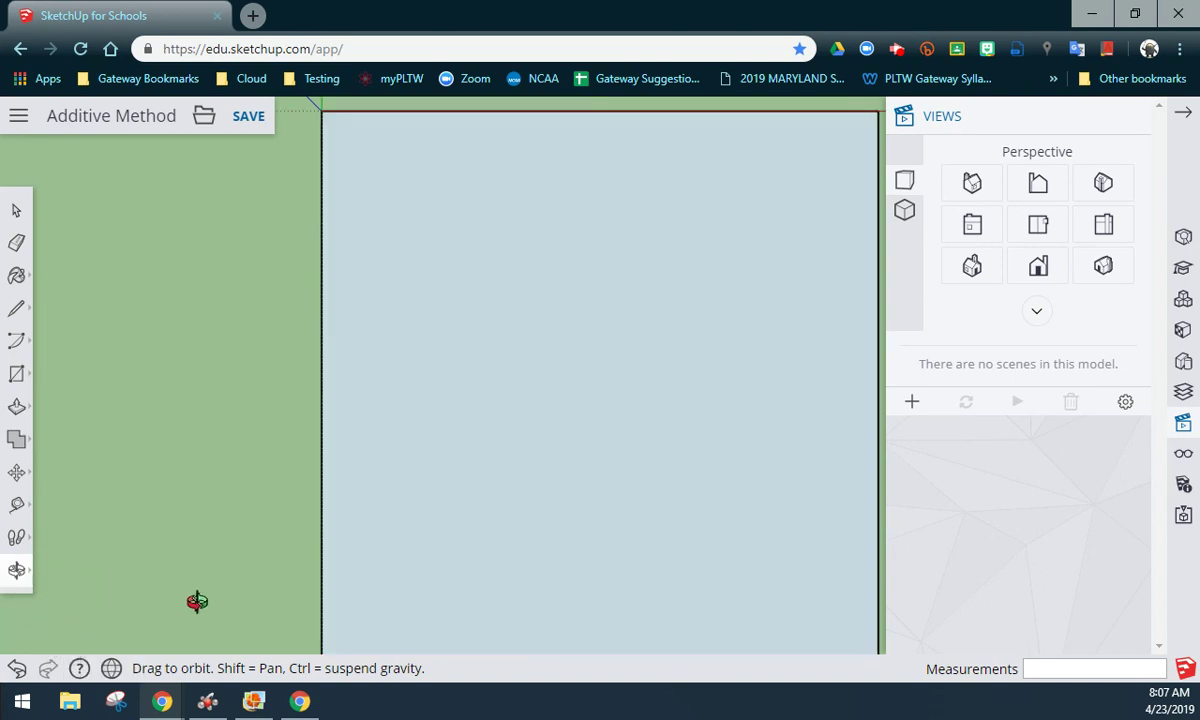
scroll(538, 555, "down", 3)
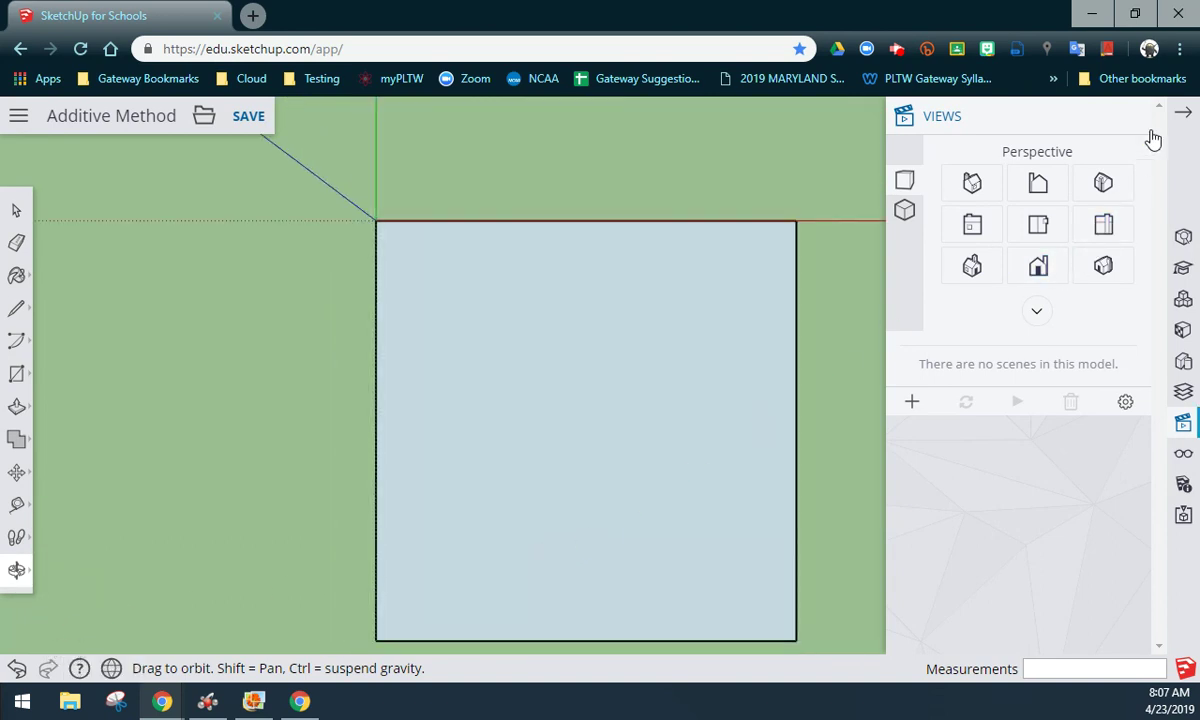
left_click(1183, 112)
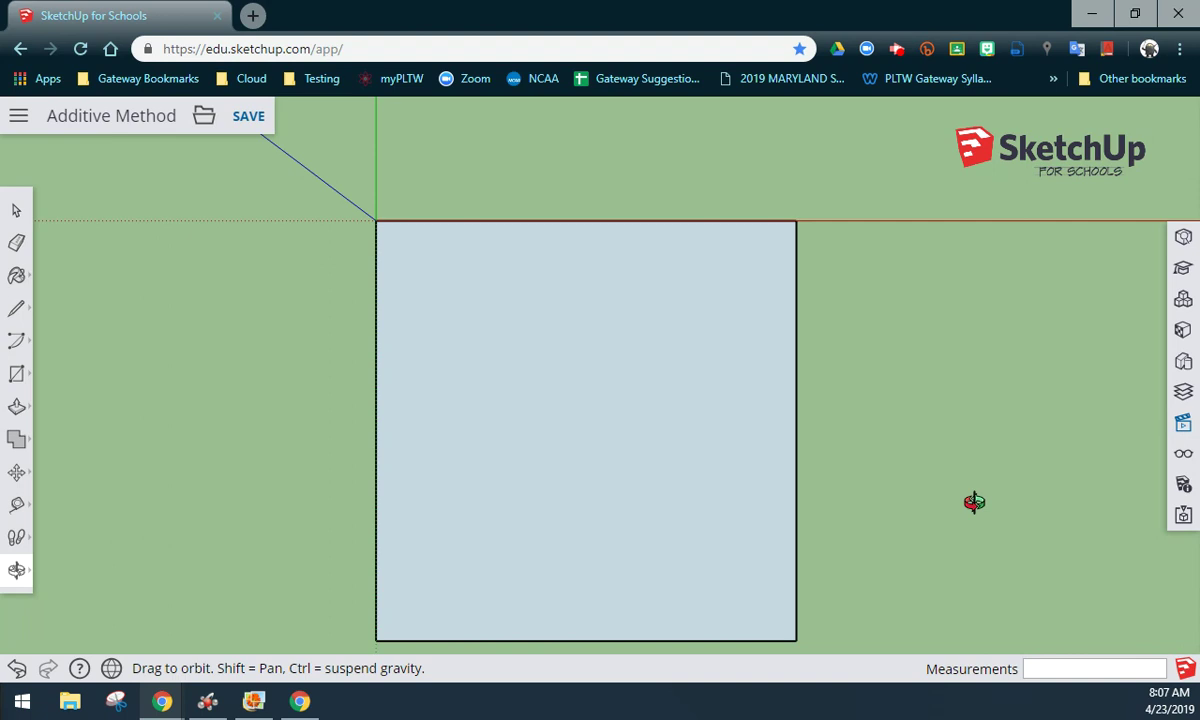
scroll(810, 510, "down", 3)
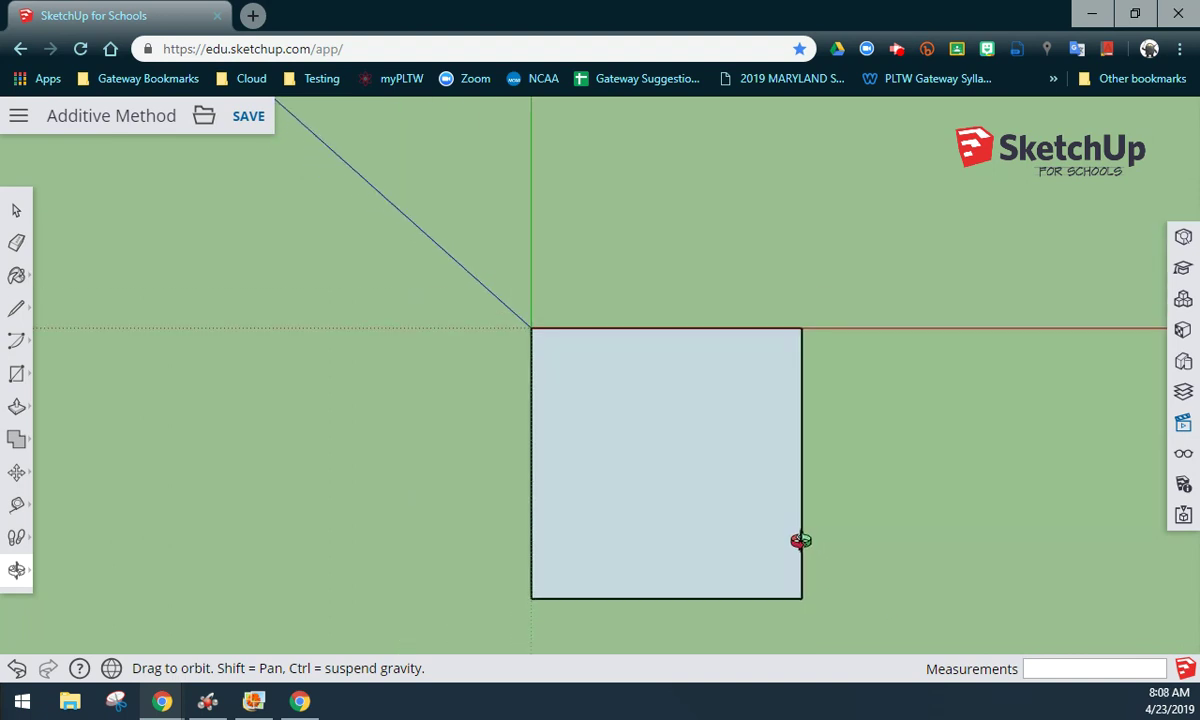
Tilt the view slightly and pan the square toward the upper left
left_click_drag(800, 540, 796, 573)
left_click_drag(857, 605, 828, 560)
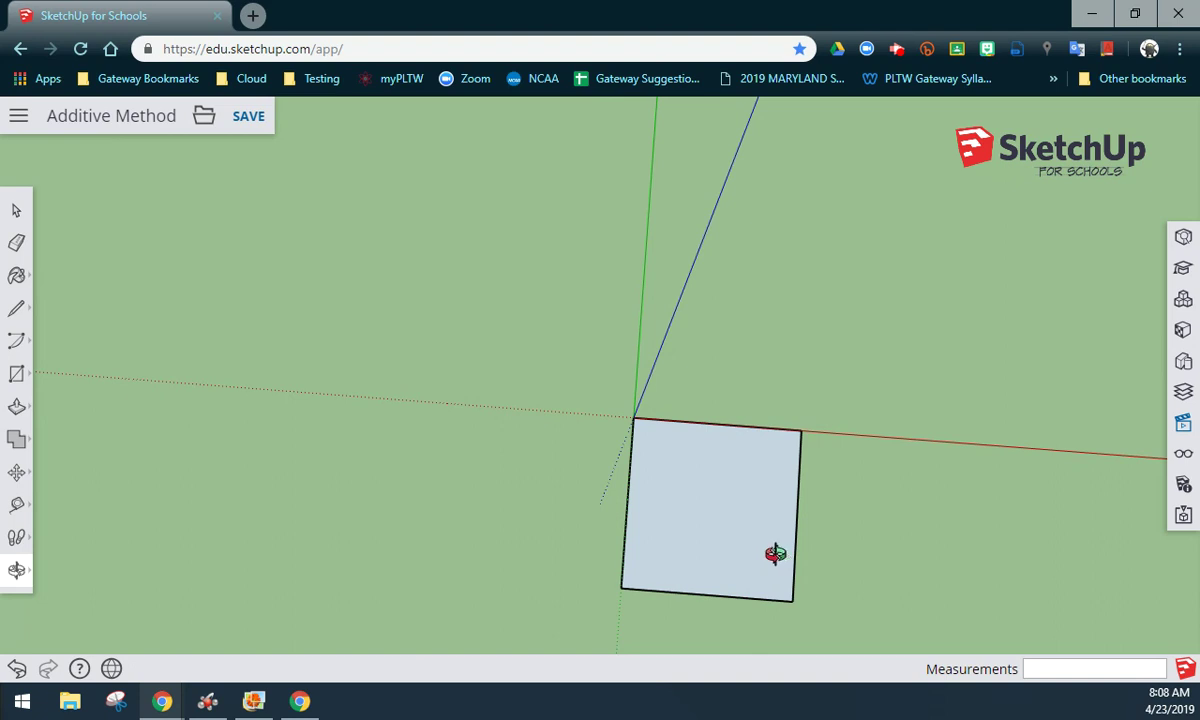
key("h")
left_click_drag(549, 501, 214, 265)
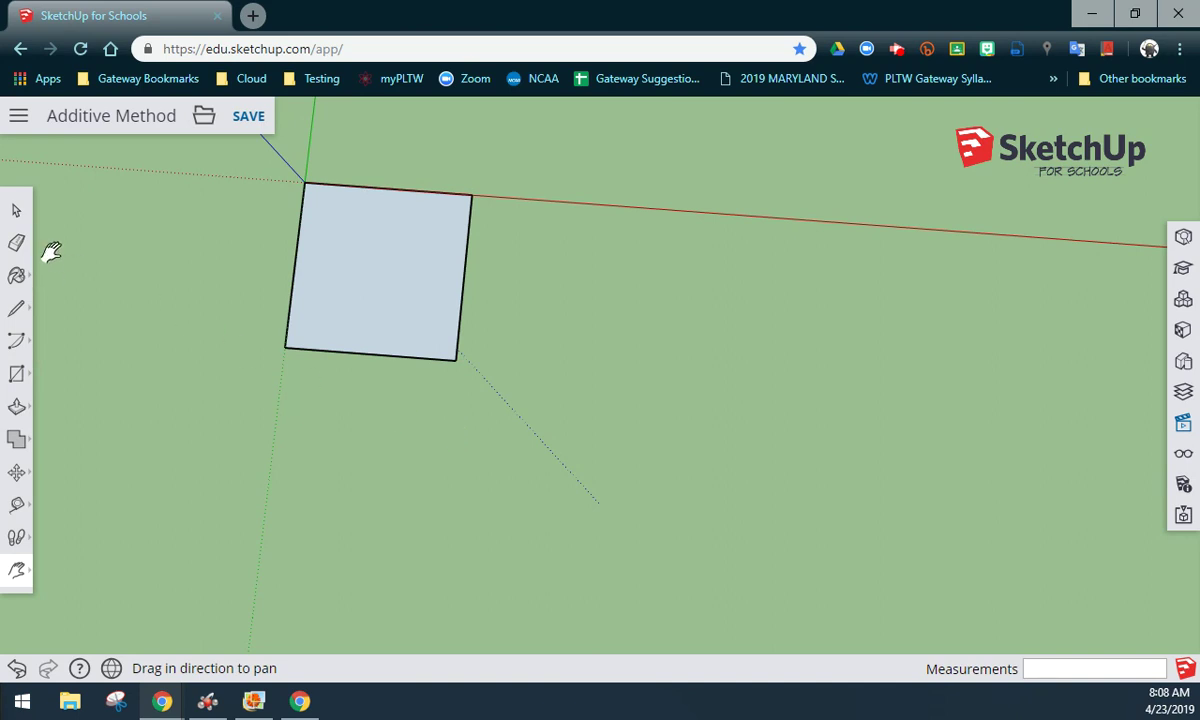
left_click(15, 212)
Draw three 0.75" line segments from the square's lower-left corner
middle_click_drag(305, 434, 333, 459)
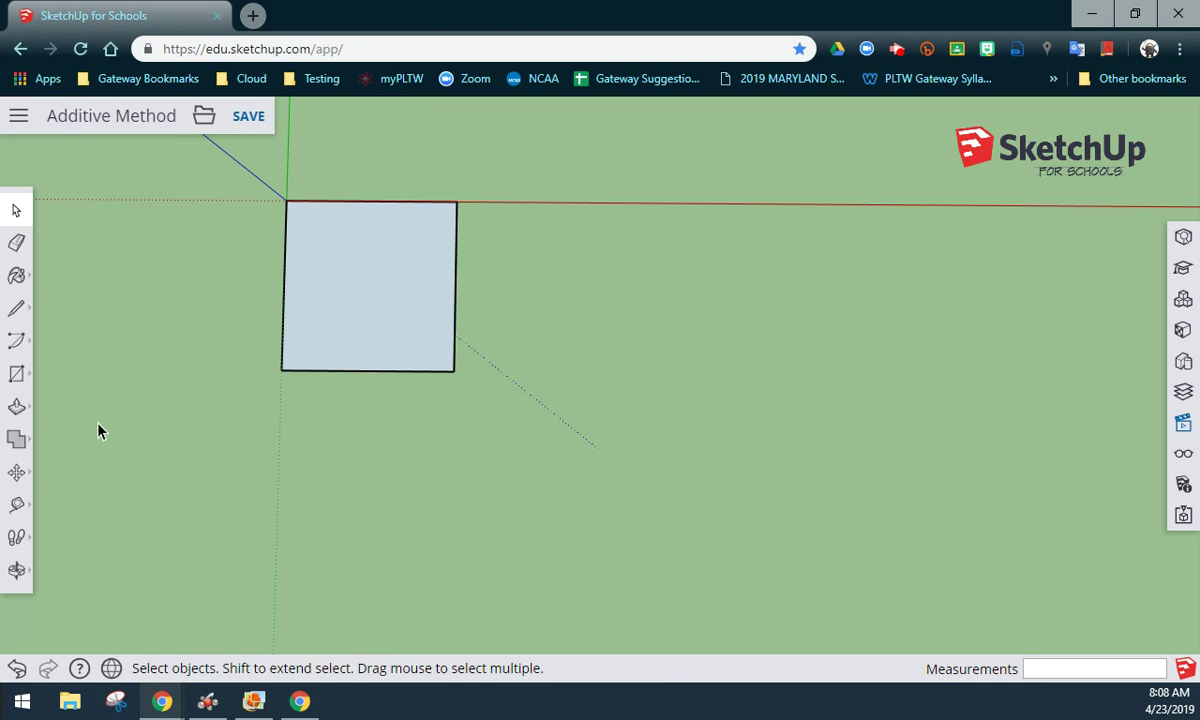
left_click(16, 312)
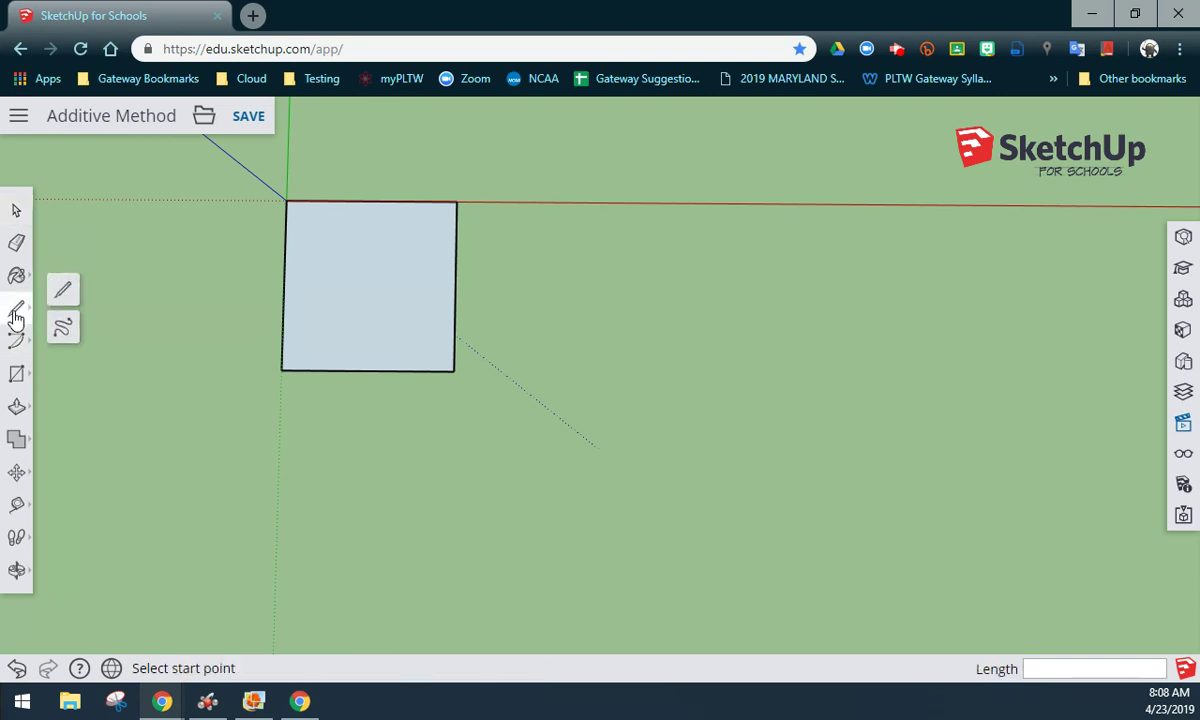
left_click(65, 293)
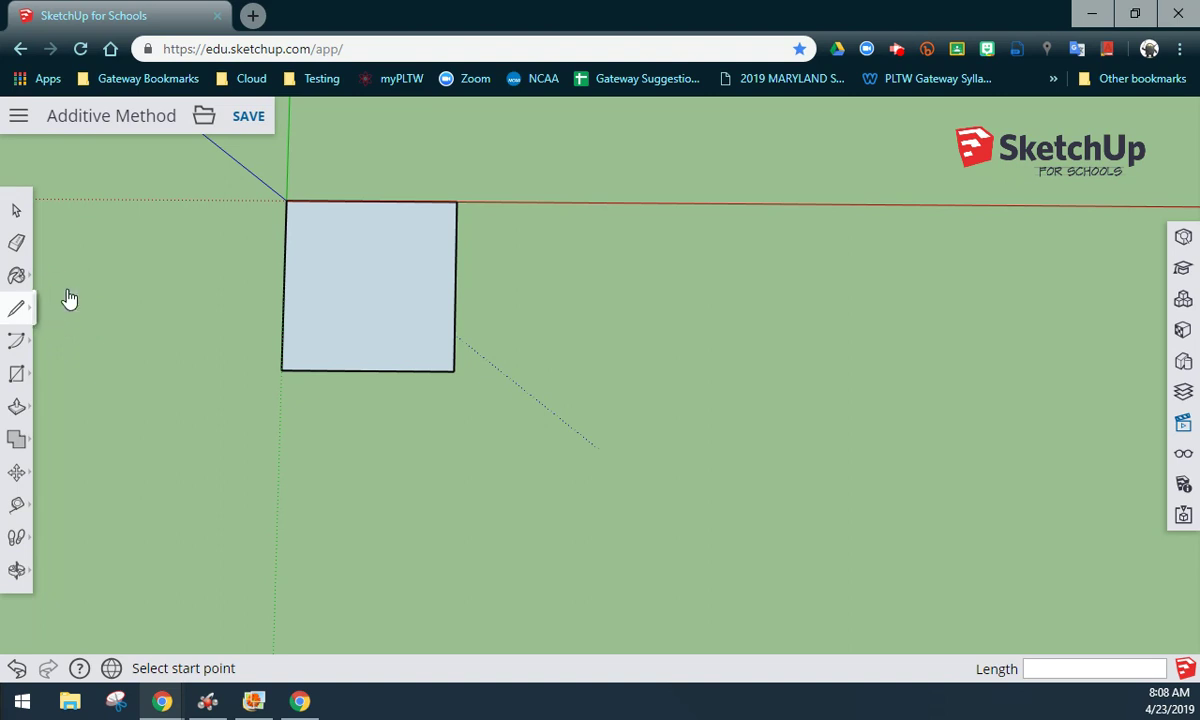
left_click(281, 370)
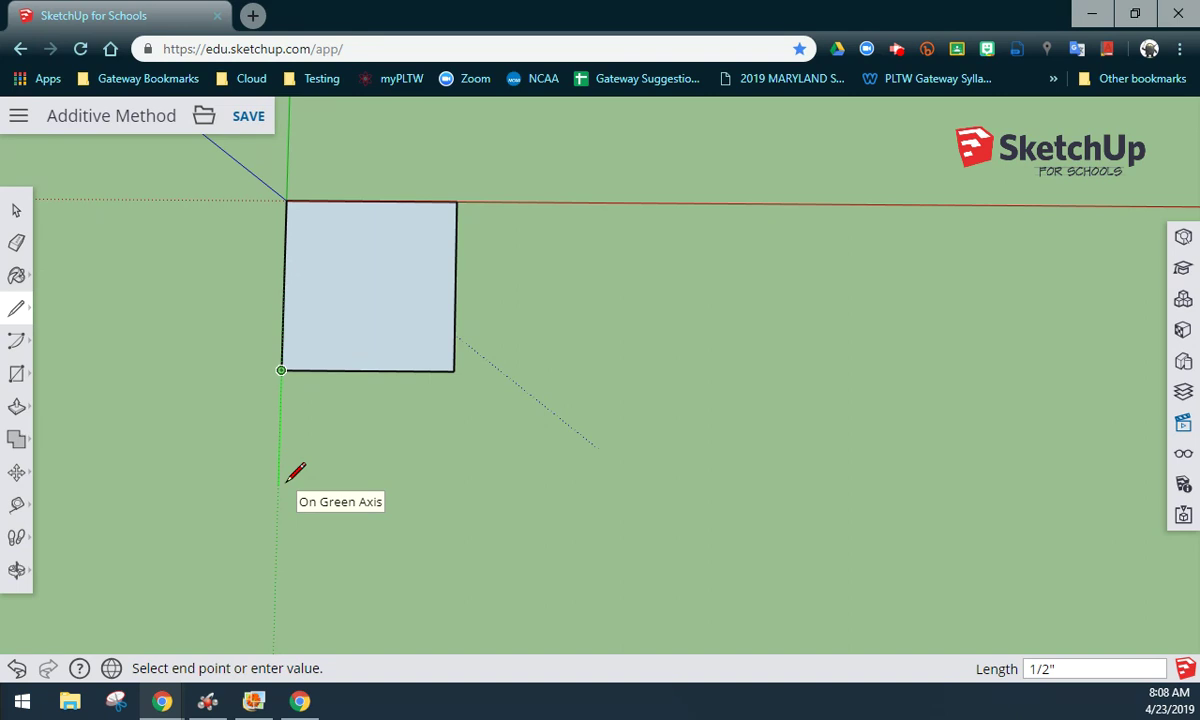
type(".75")
key("Return")
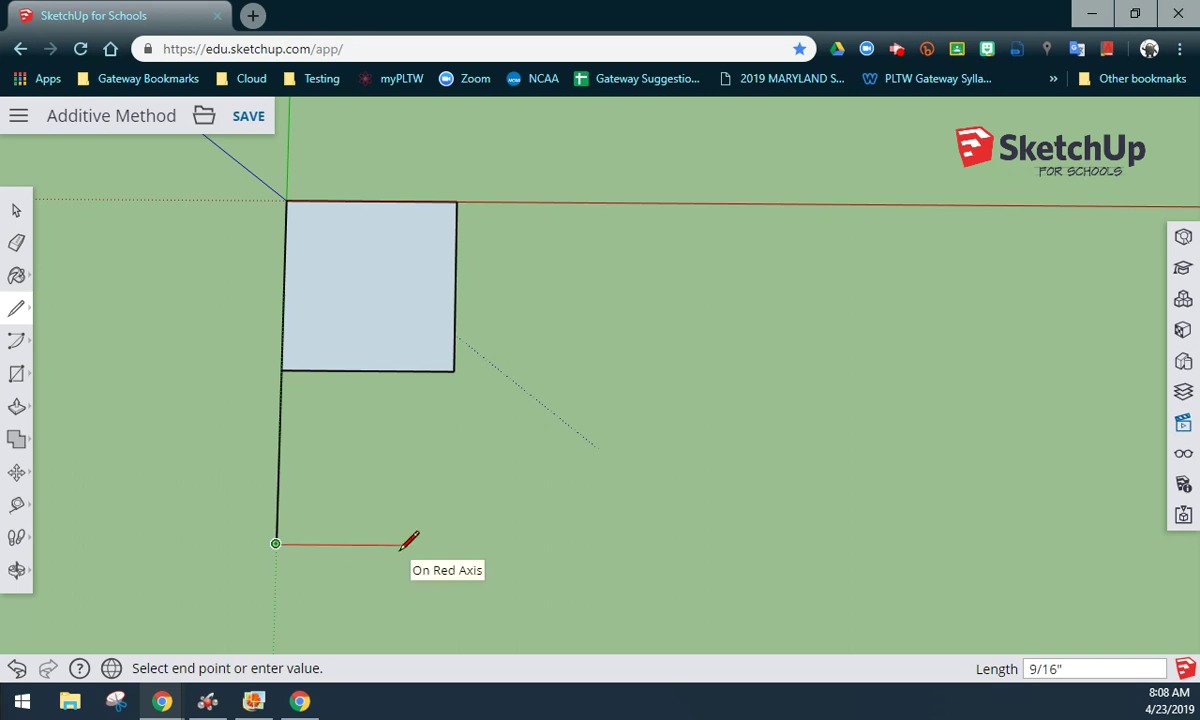
type(".75")
key("Return")
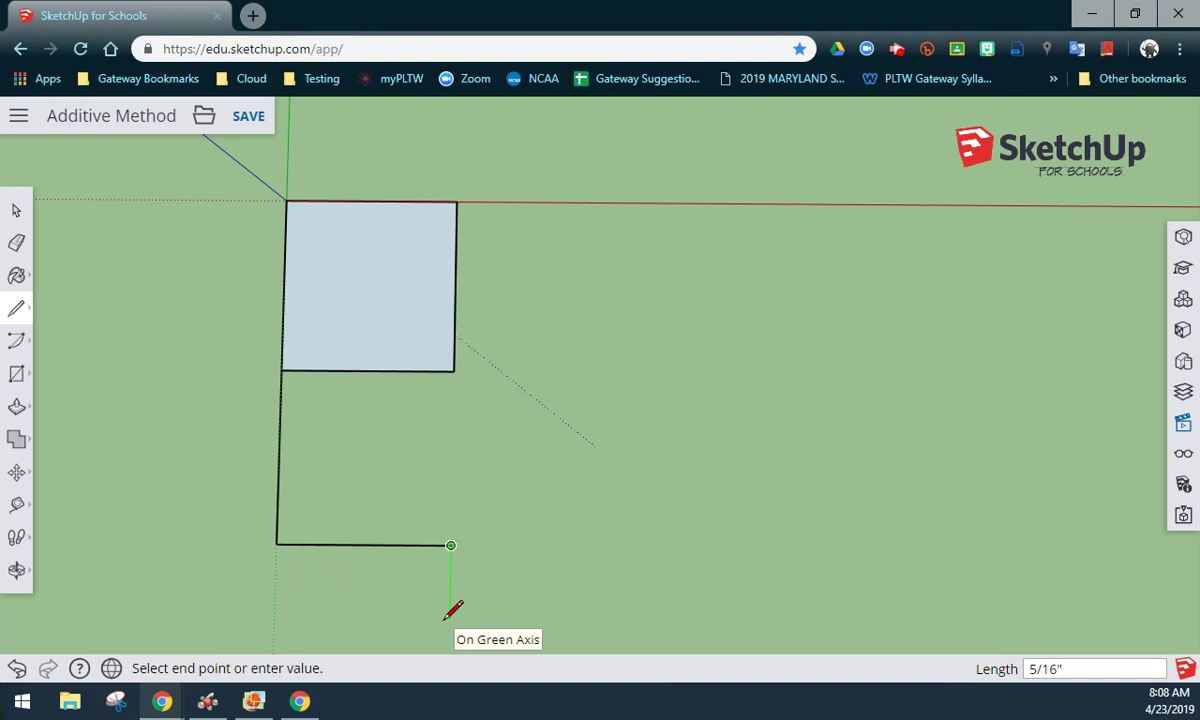
type(".75")
key("Return")
Add a 0.75" edge along red and a 1.5" edge, closing the L-shaped face
scroll(460, 540, "down", 4)
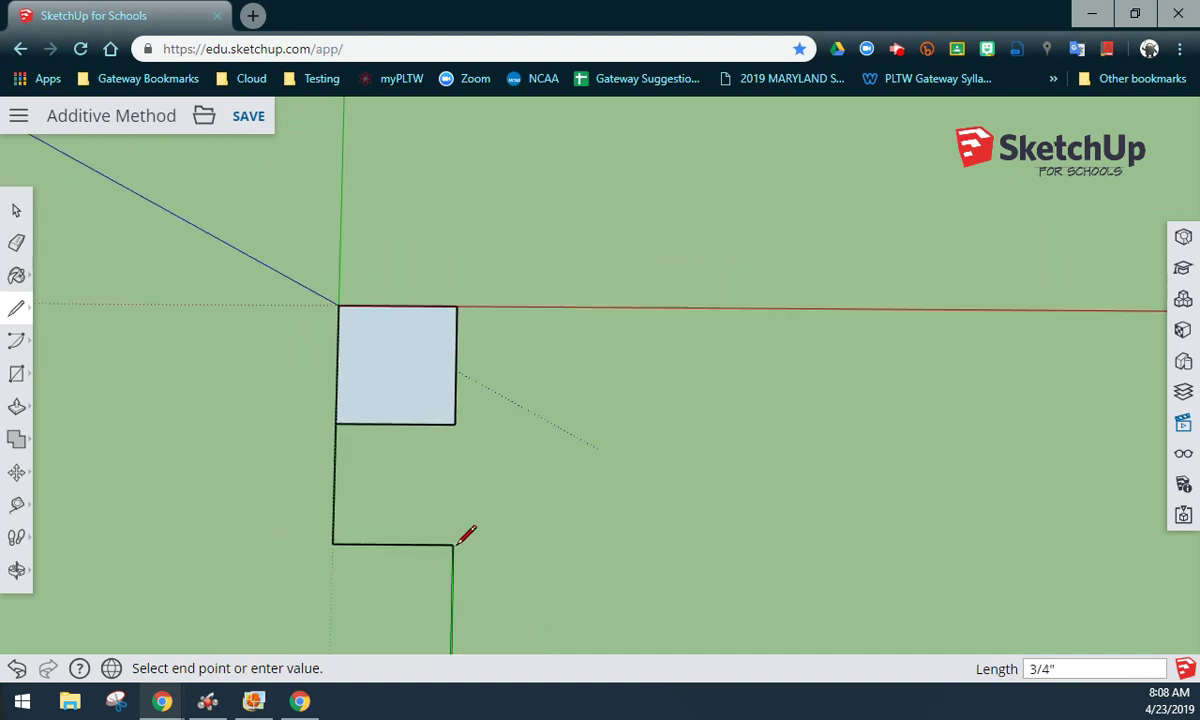
scroll(460, 544, "down", 1)
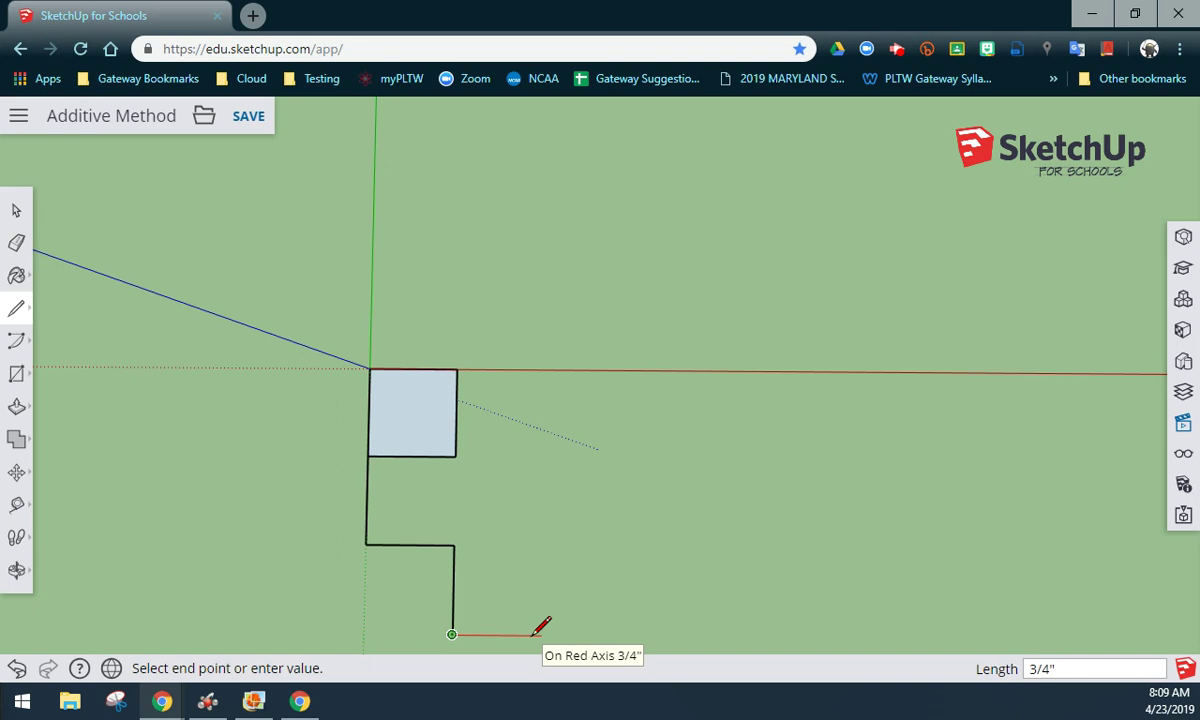
type(".75")
key("Return")
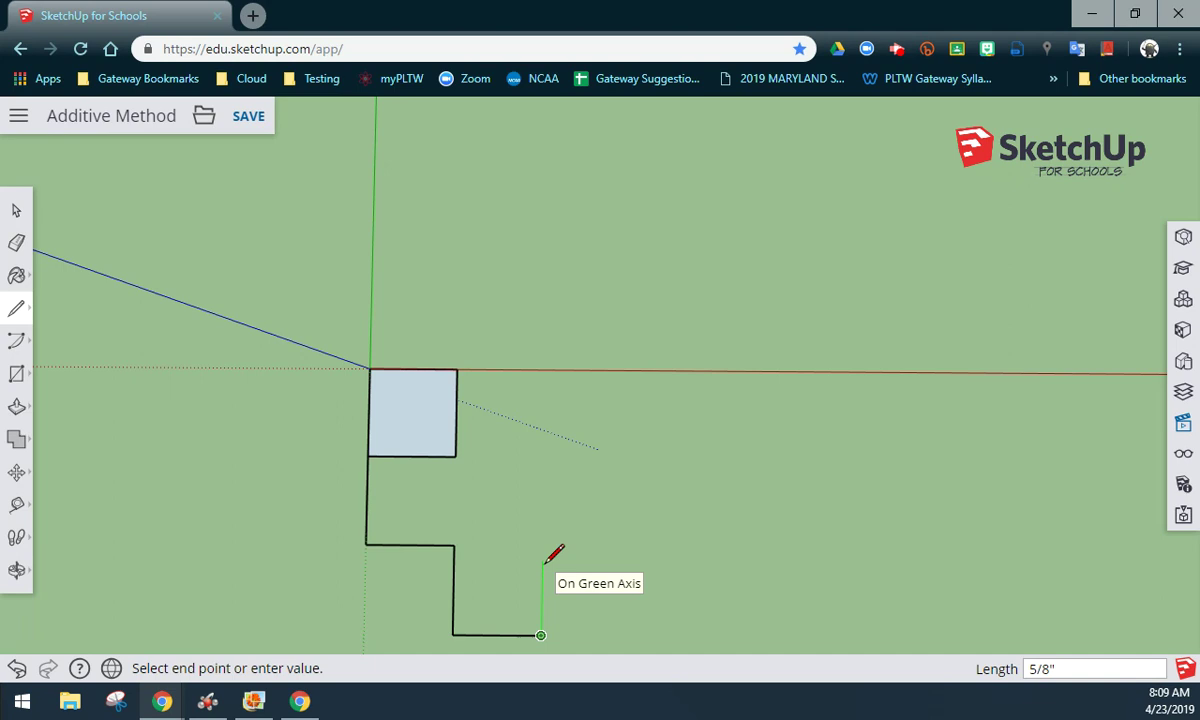
type("5")
key("Return")
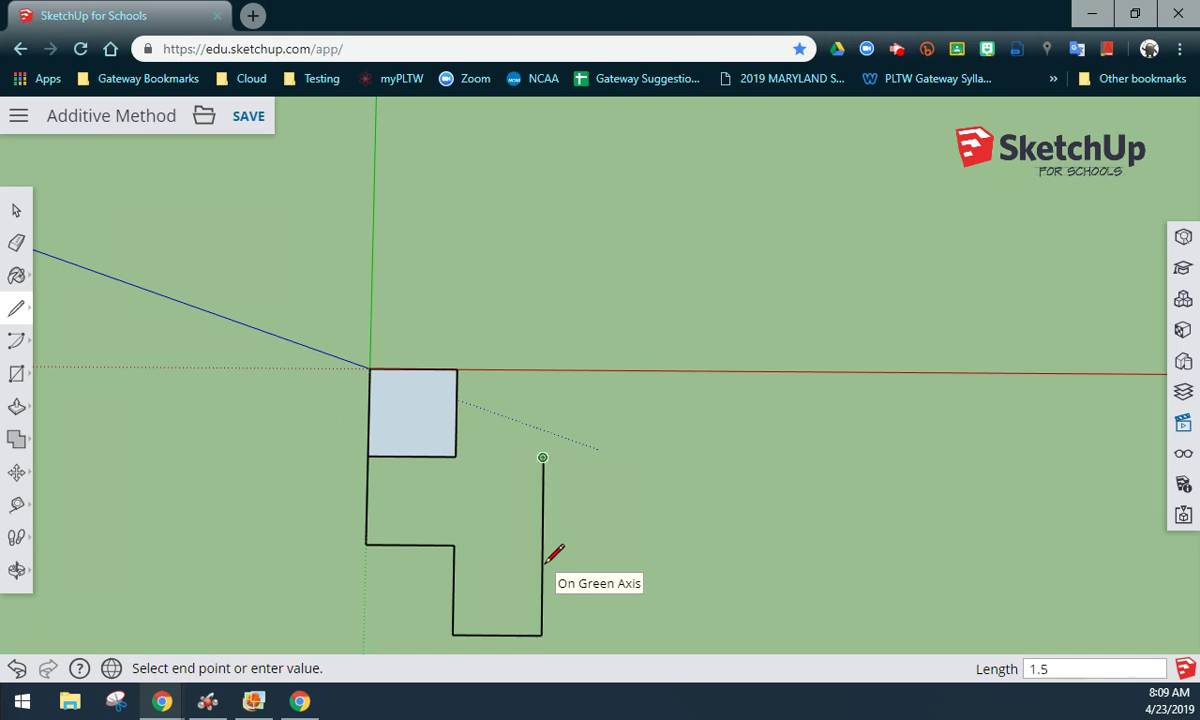
left_click(368, 456)
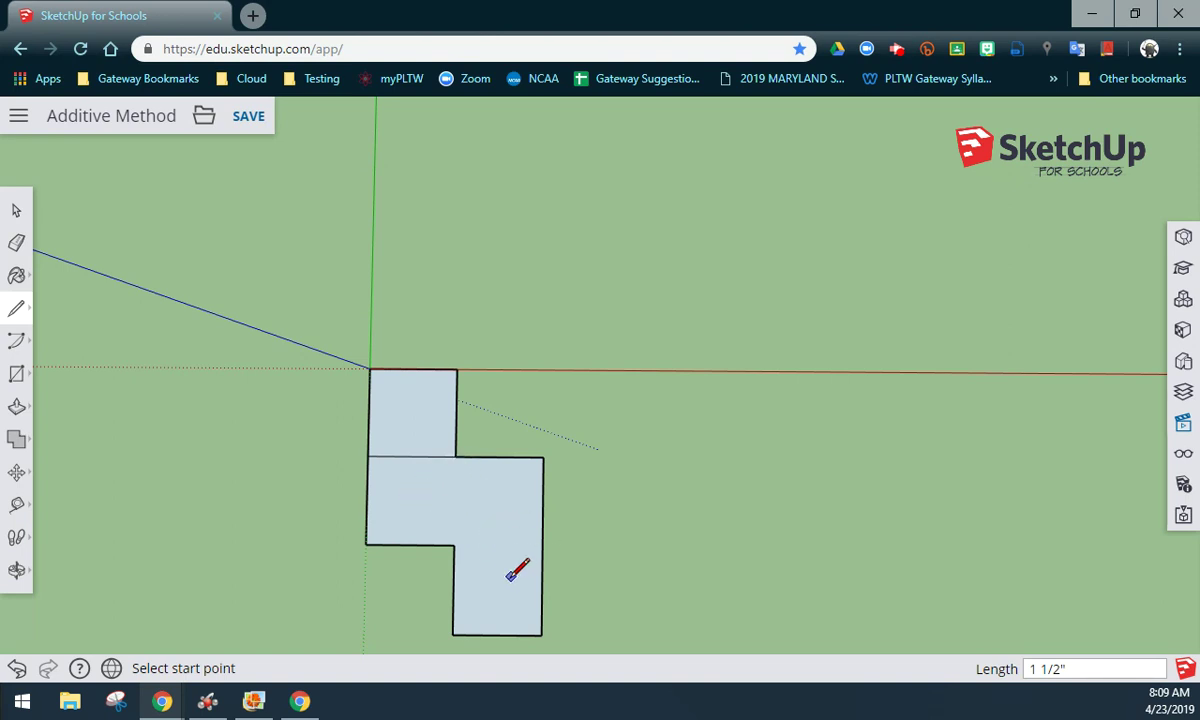
Show the flat L profile in the Iso perspective view, slightly orbited and zoomed in
left_click(17, 210)
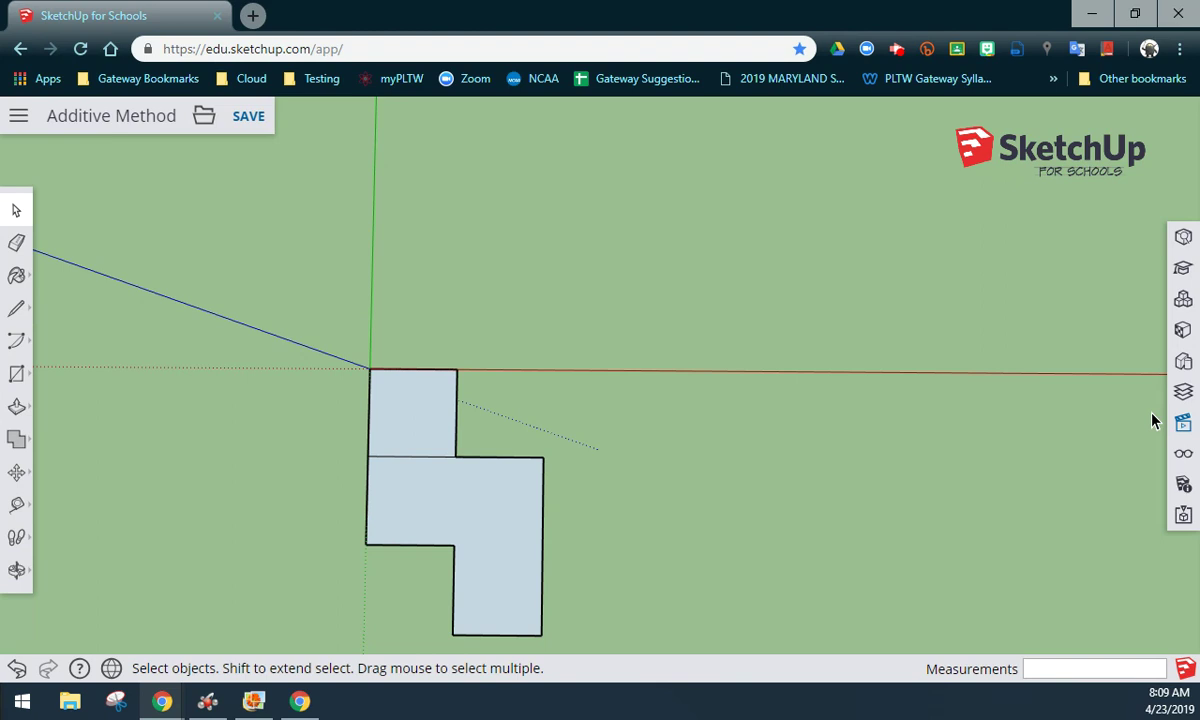
left_click(1183, 421)
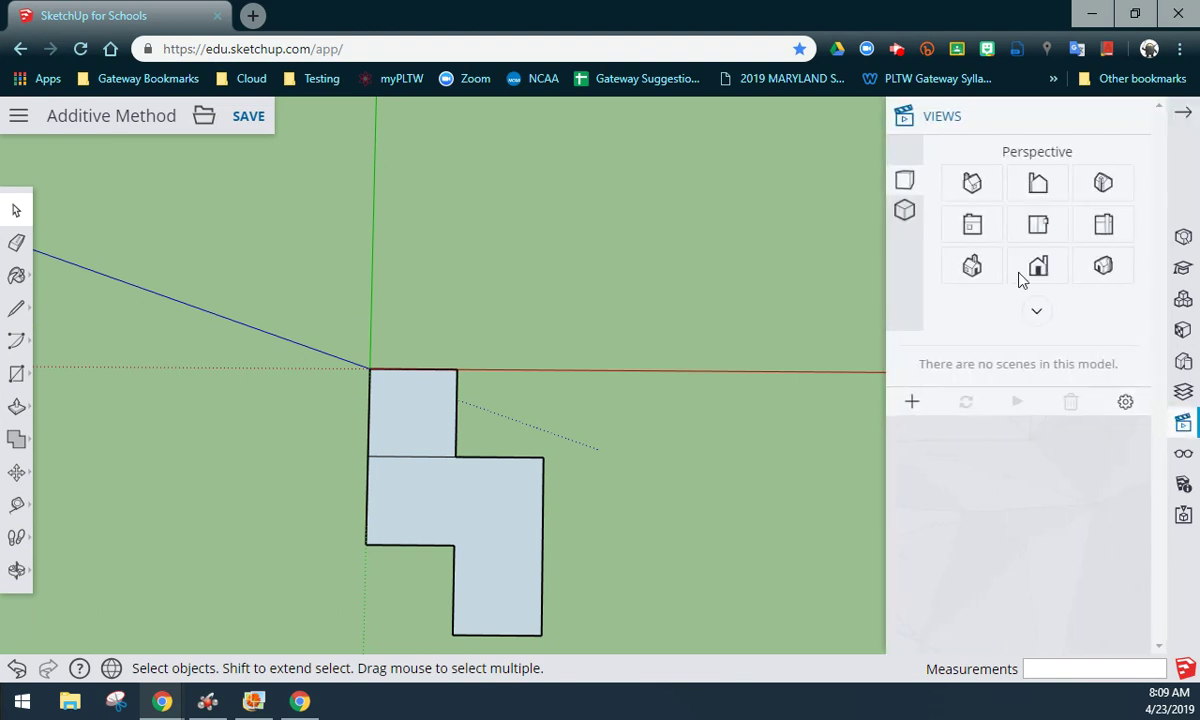
left_click(975, 188)
middle_click_drag(737, 400, 540, 362)
left_click(1182, 116)
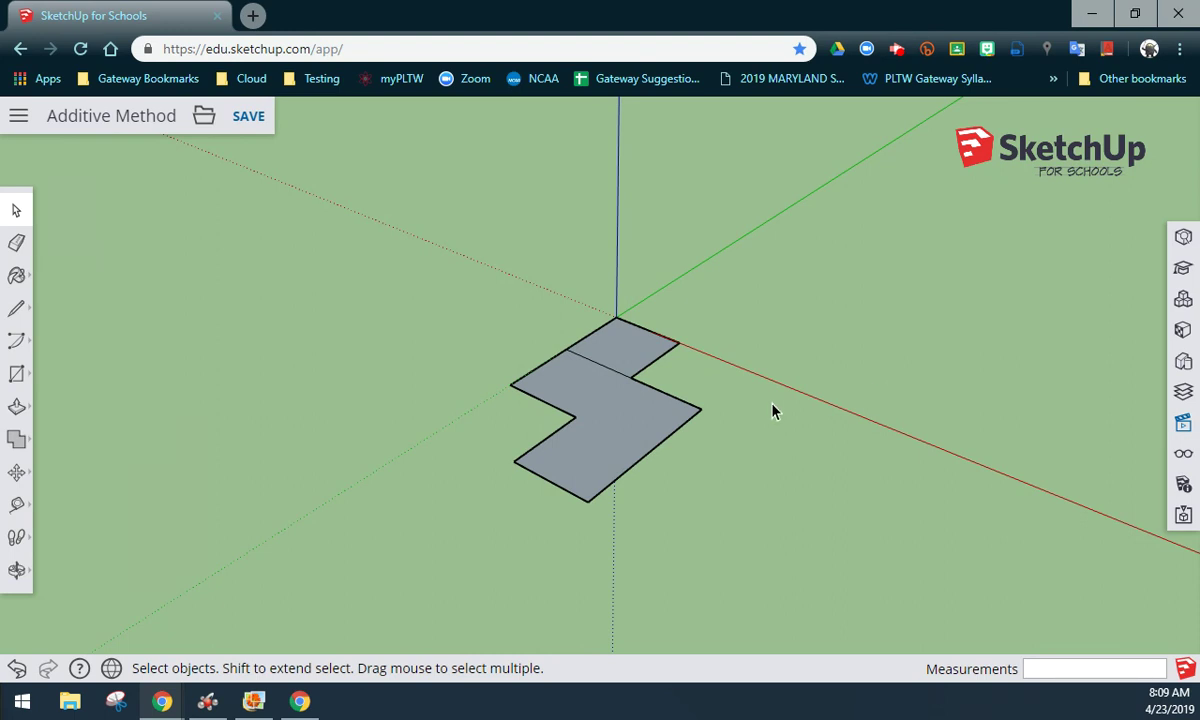
scroll(725, 465, "up", 3)
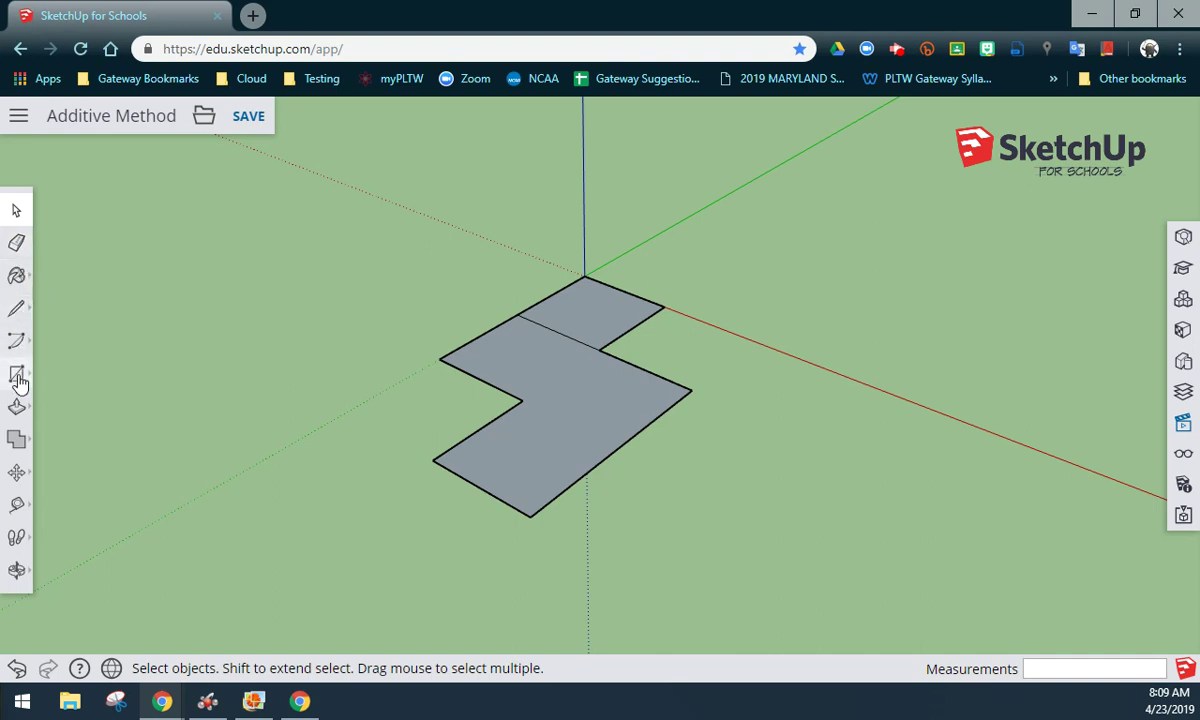
Push/Pull the corner square up into a 1.5" tall block
left_click(17, 407)
mouse_move(18, 408)
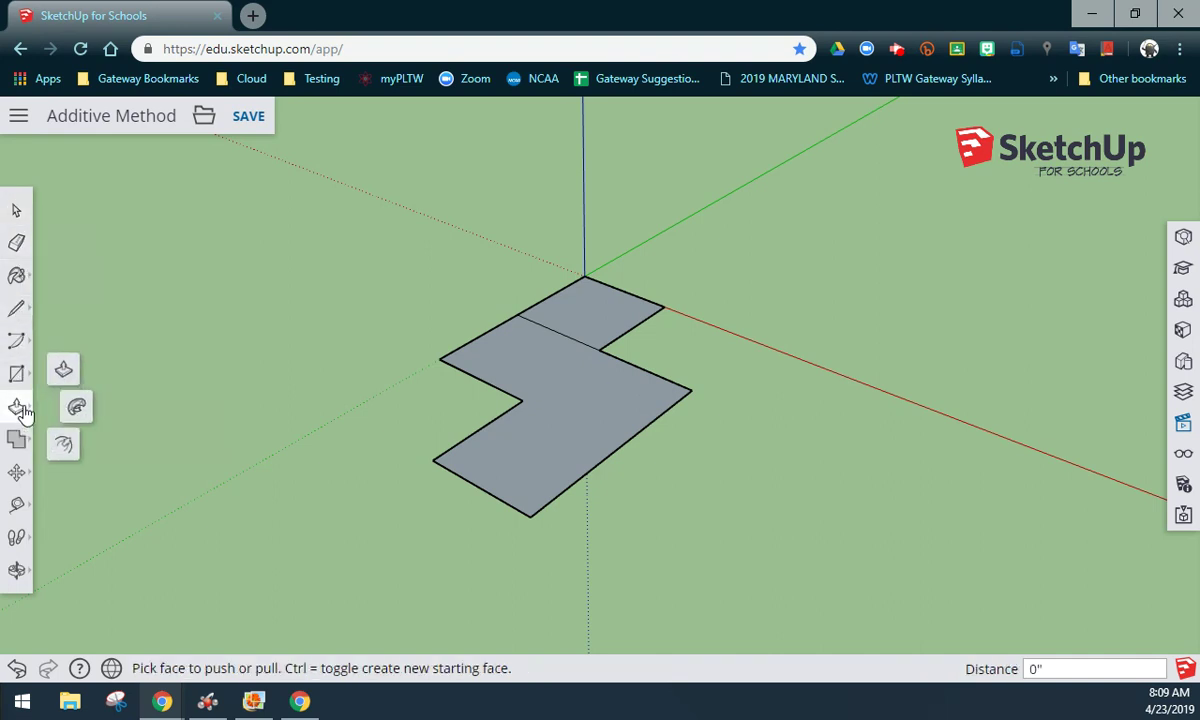
left_click(66, 375)
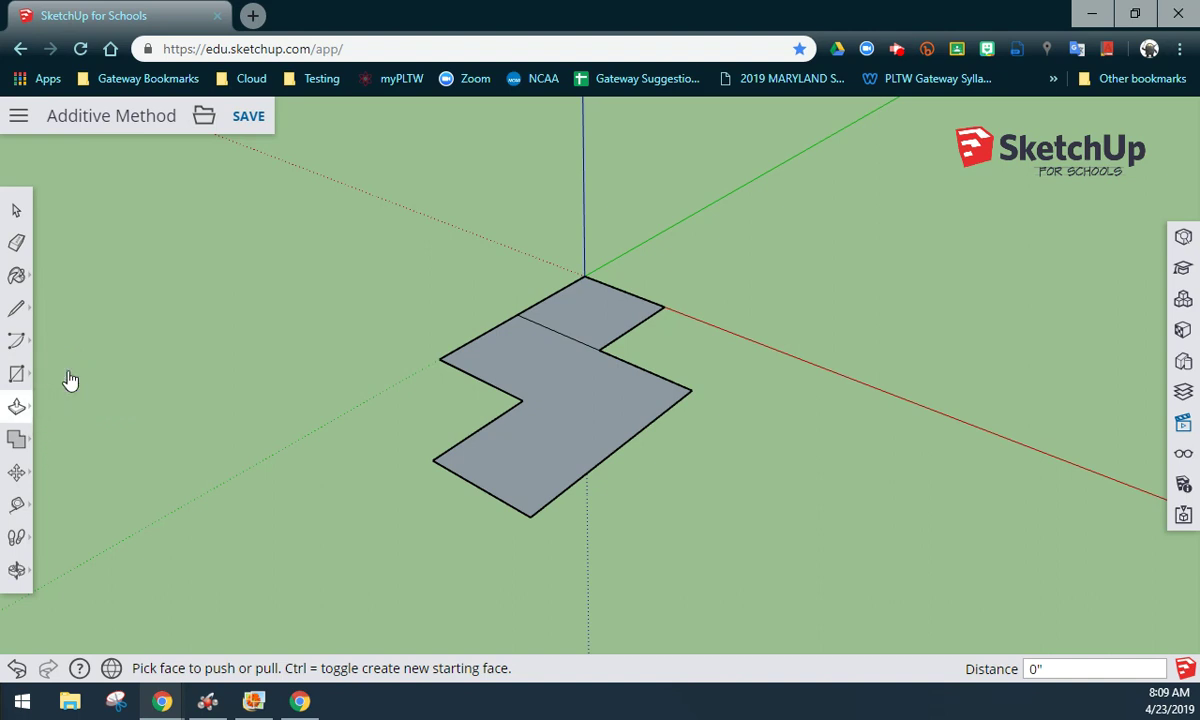
left_click(579, 333)
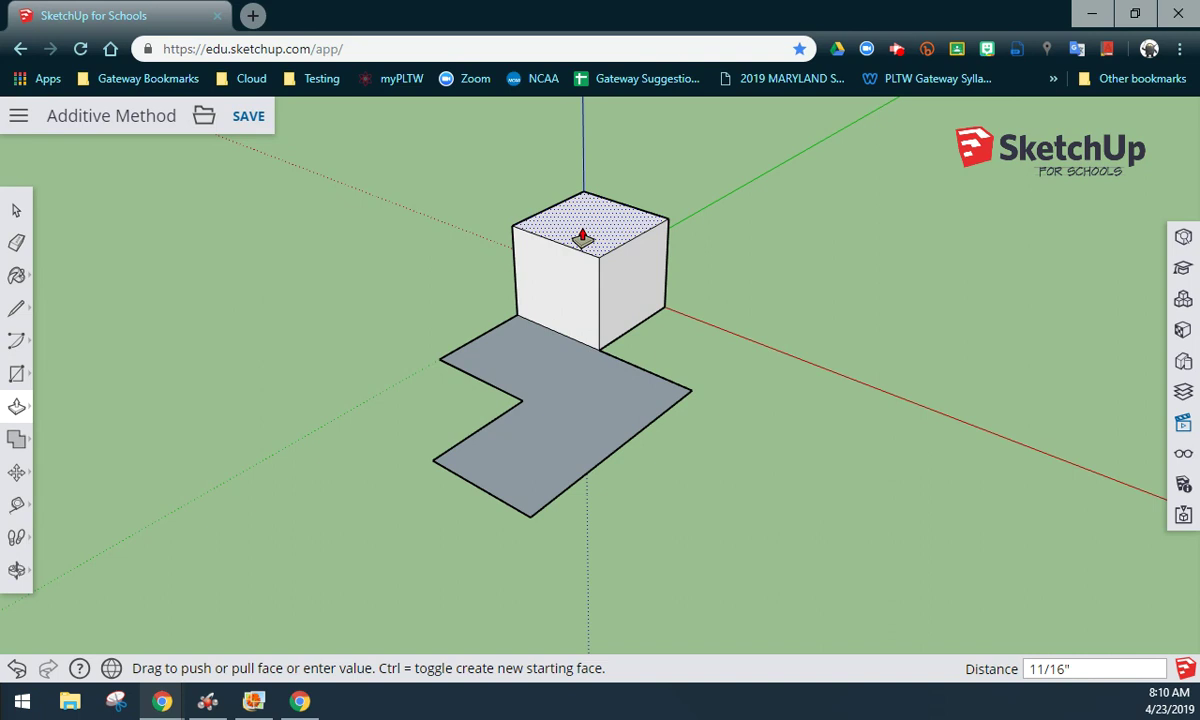
type("1.5")
key("Return")
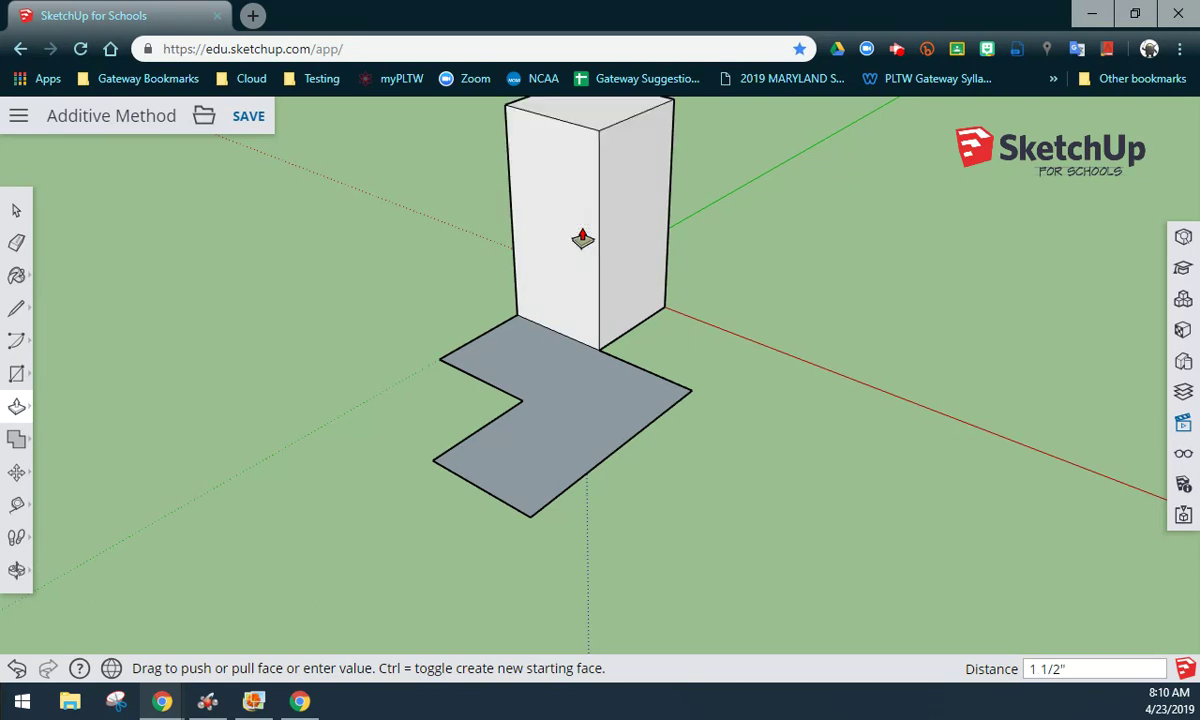
Extrude the L-shaped face 0.75" high
left_click(552, 440)
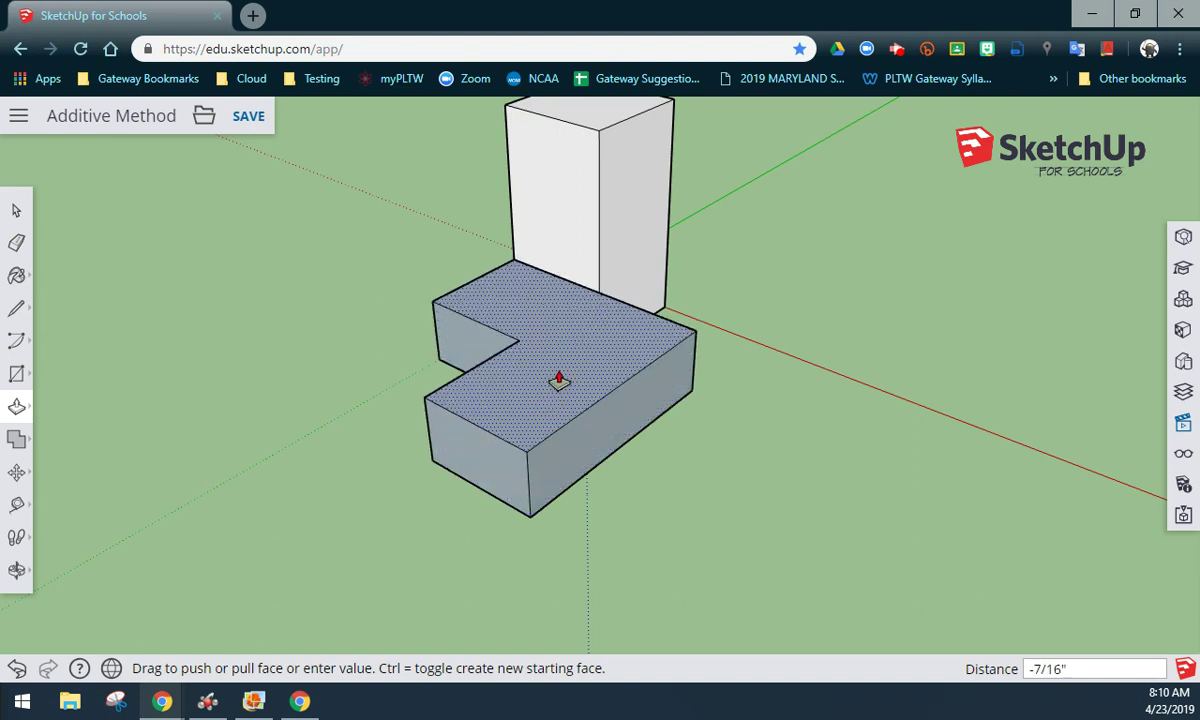
type(".75")
key("Return")
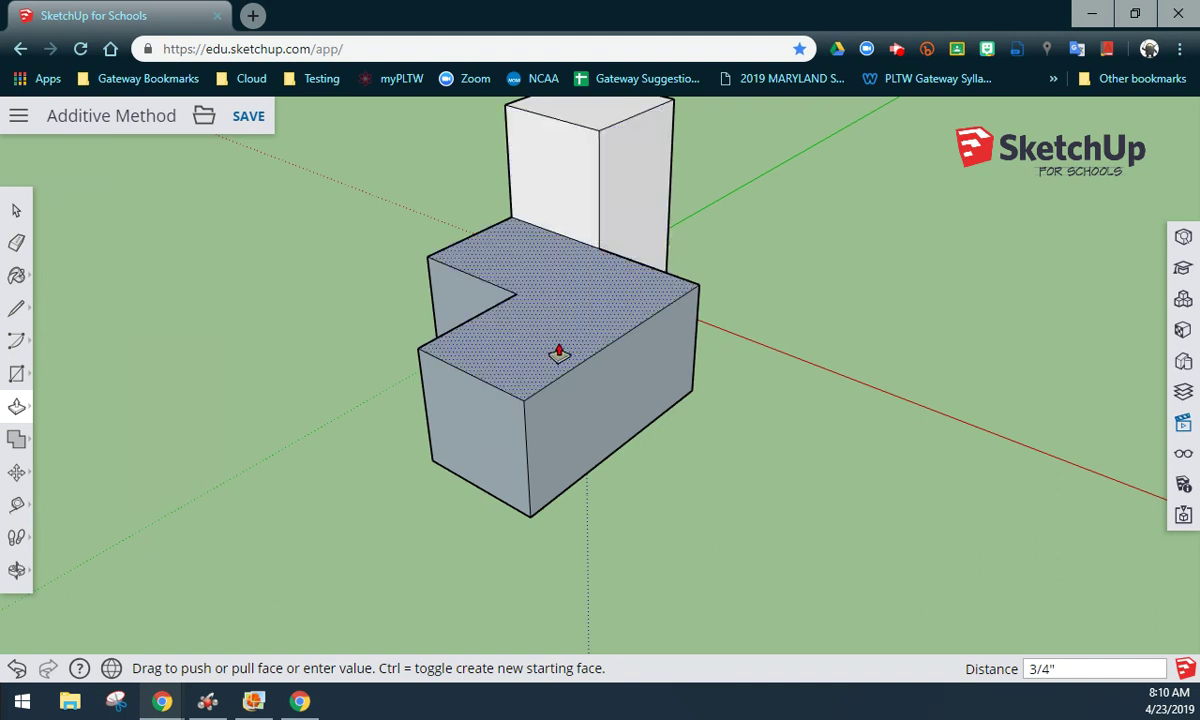
Zoom Extents to fit the stepped block, then triple-click to select the whole solid
left_click(18, 214)
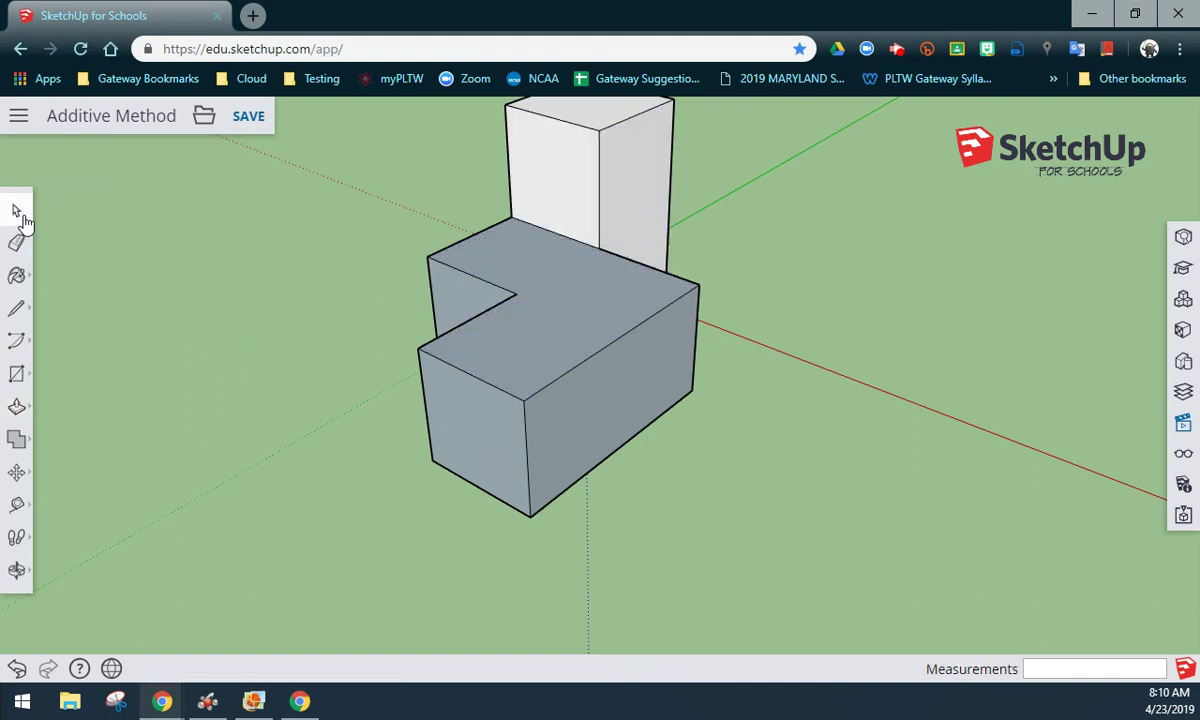
scroll(650, 385, "down", 1)
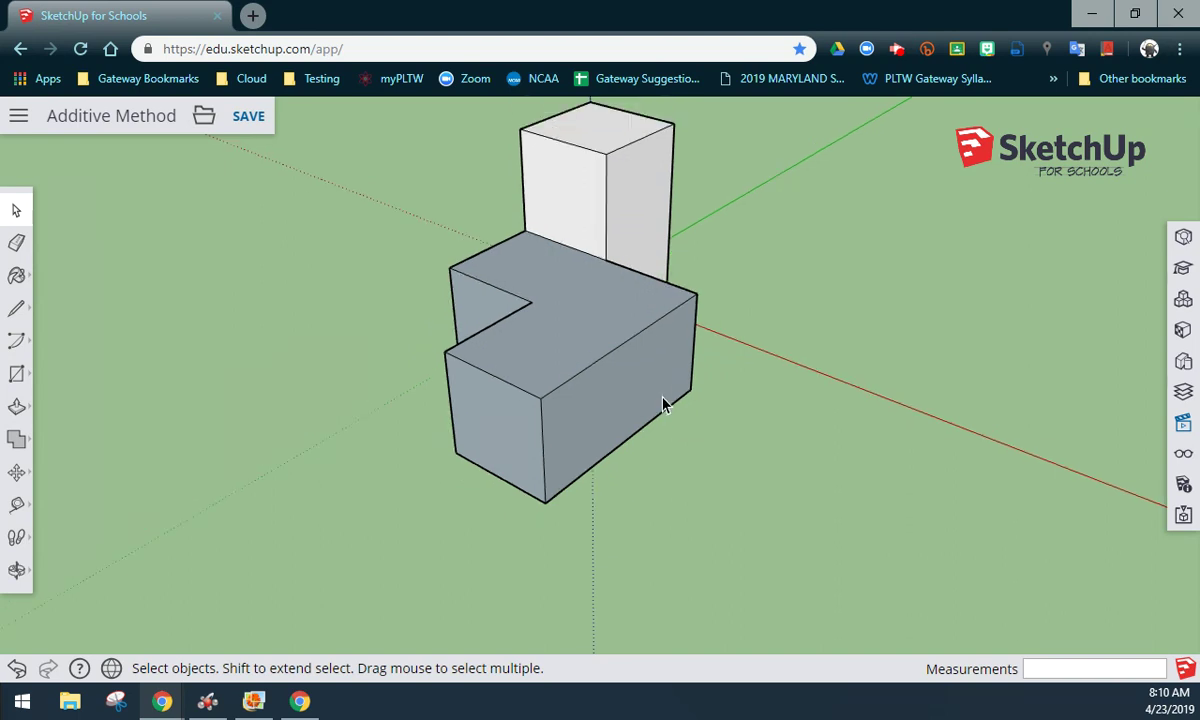
left_click(16, 570)
left_click(41, 610)
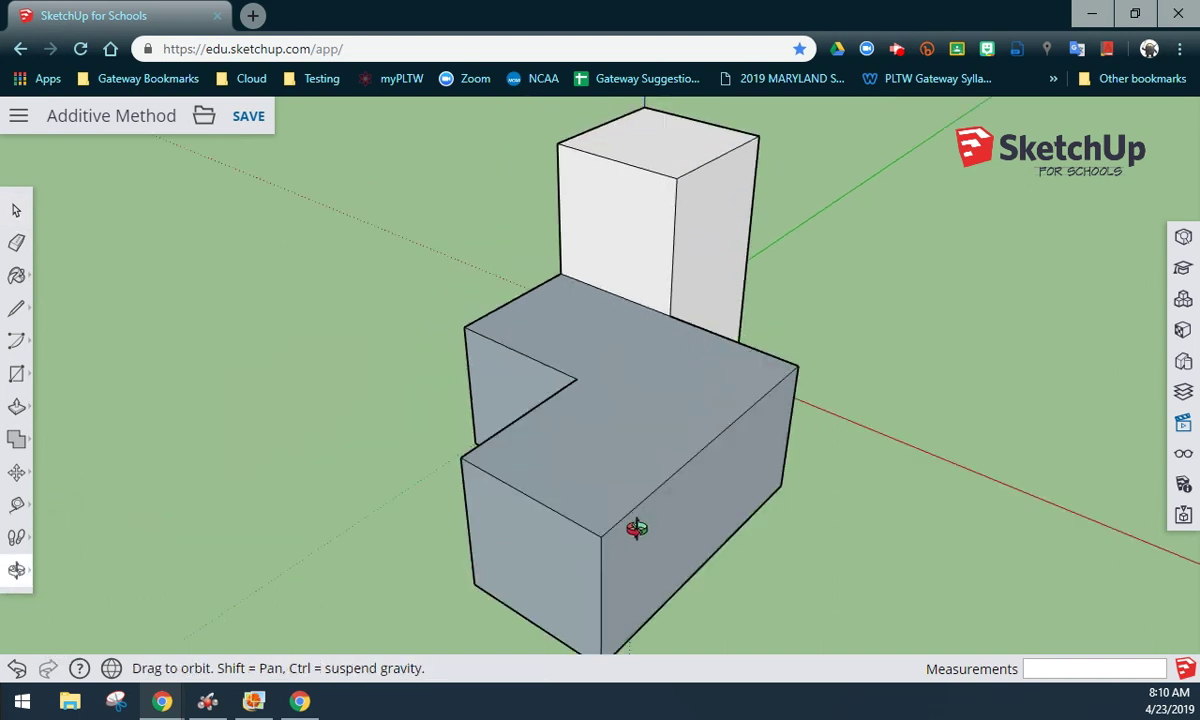
left_click(17, 212)
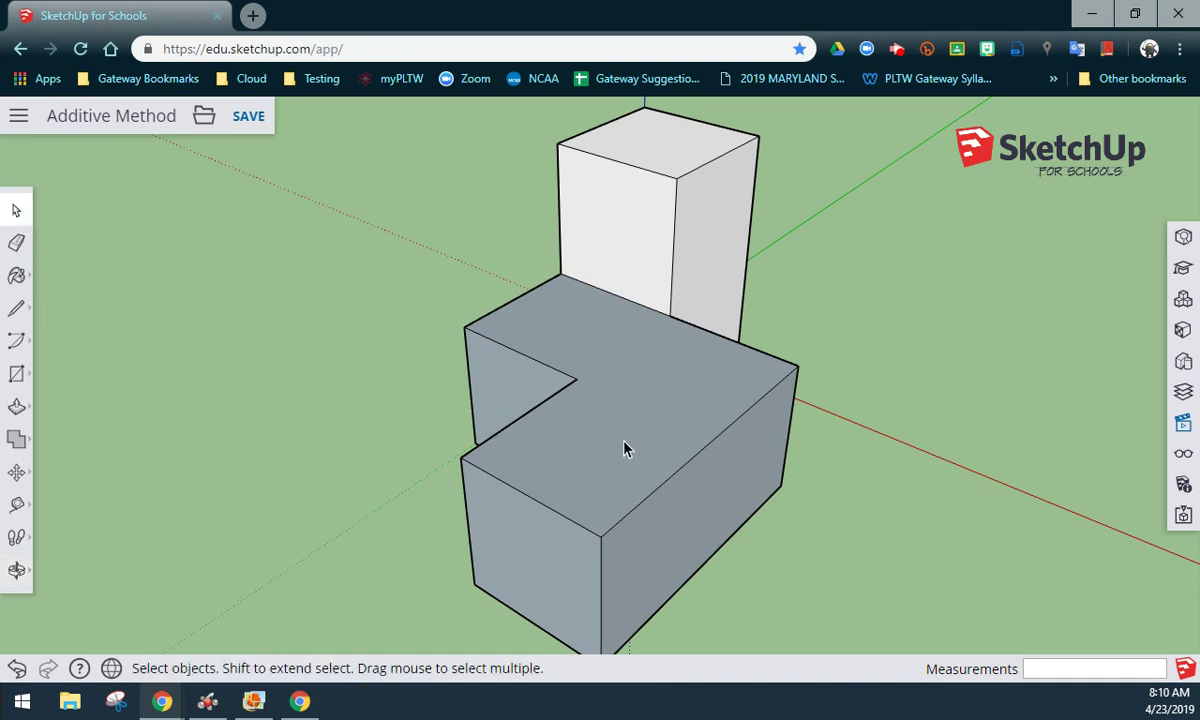
triple_click(567, 425)
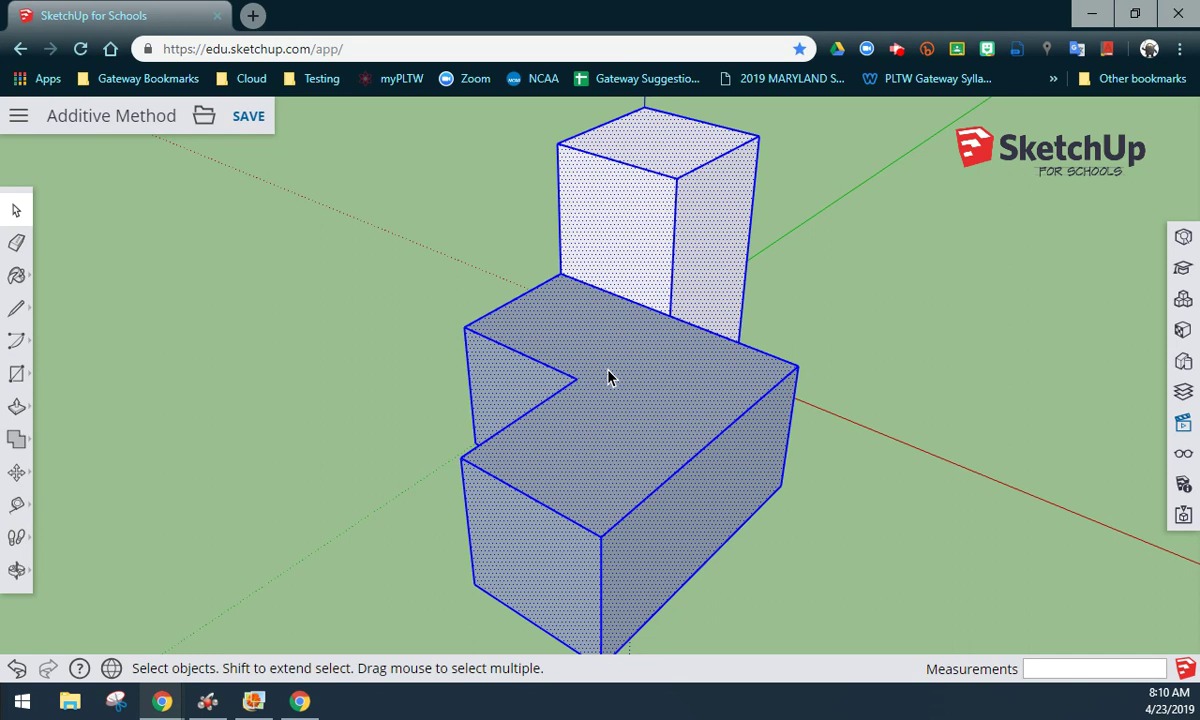
Paint the L-shaped base and the tall block with the red material
left_click(17, 277)
left_click(63, 262)
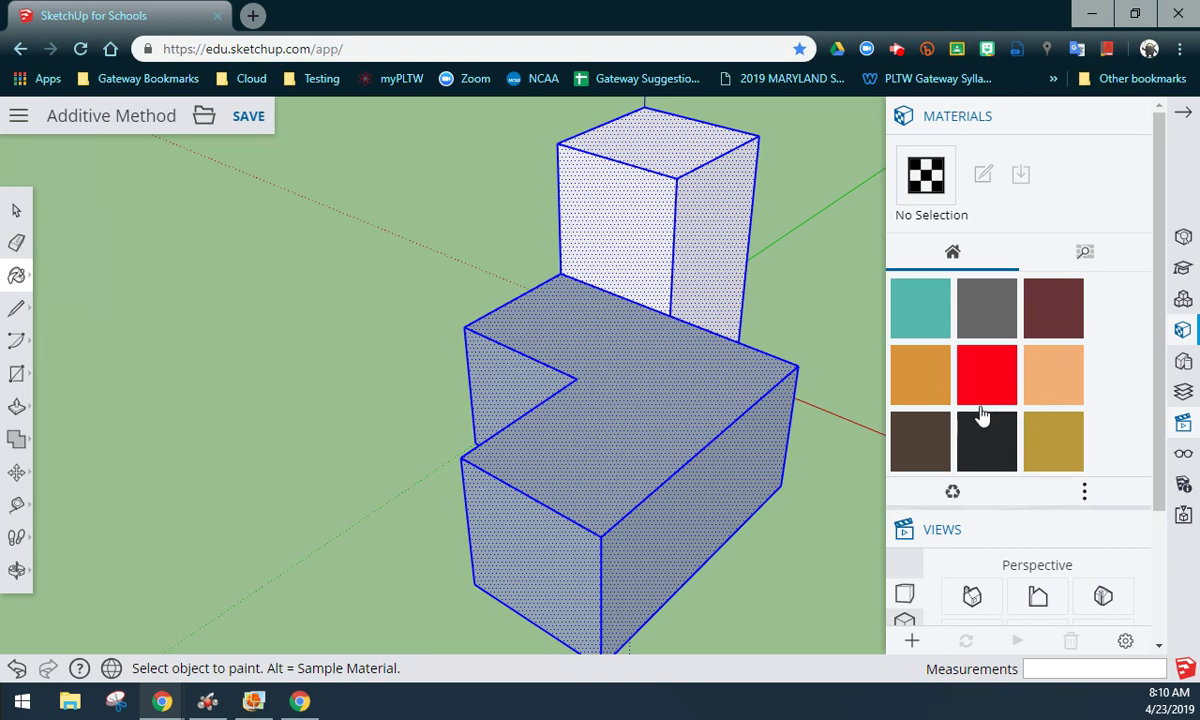
scroll(978, 407, "down", 1)
scroll(1003, 383, "up", 1)
left_click(988, 387)
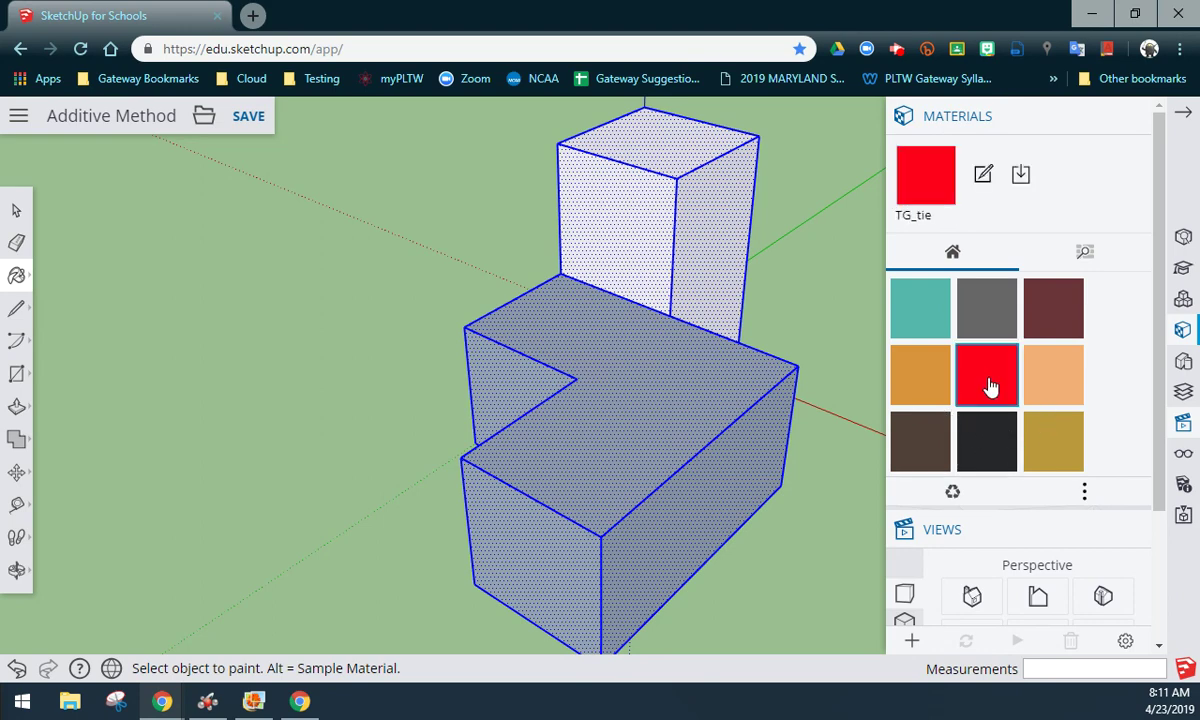
left_click(641, 353)
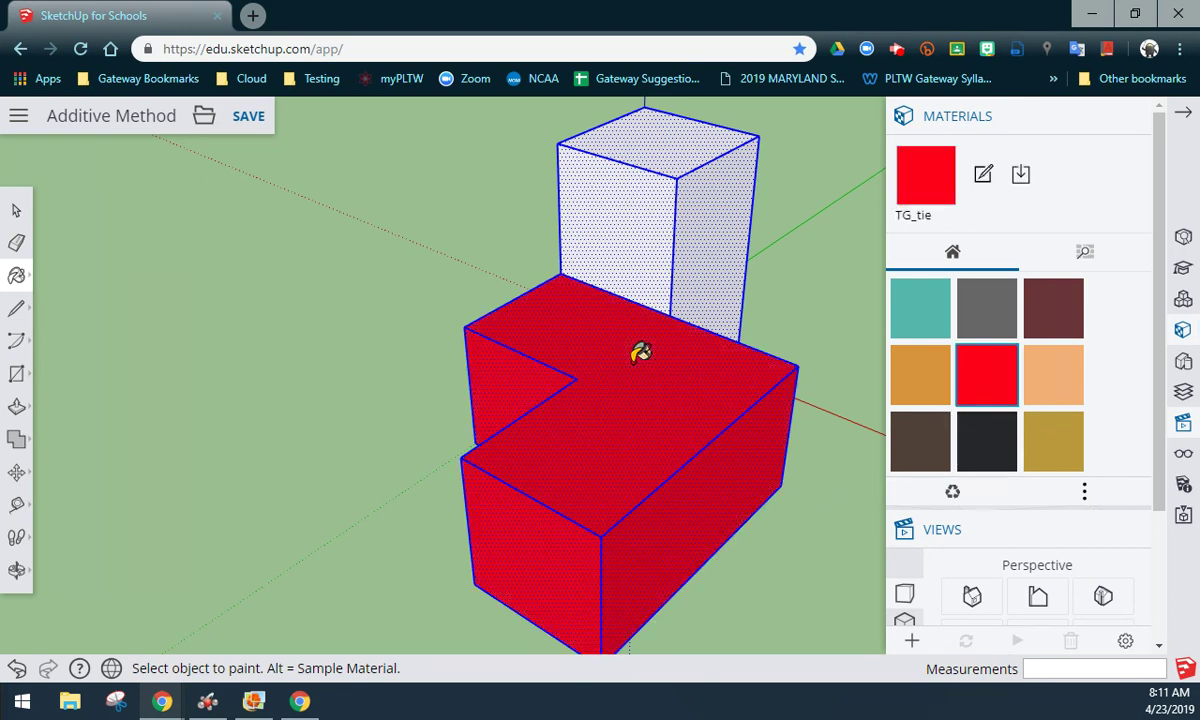
left_click(700, 192)
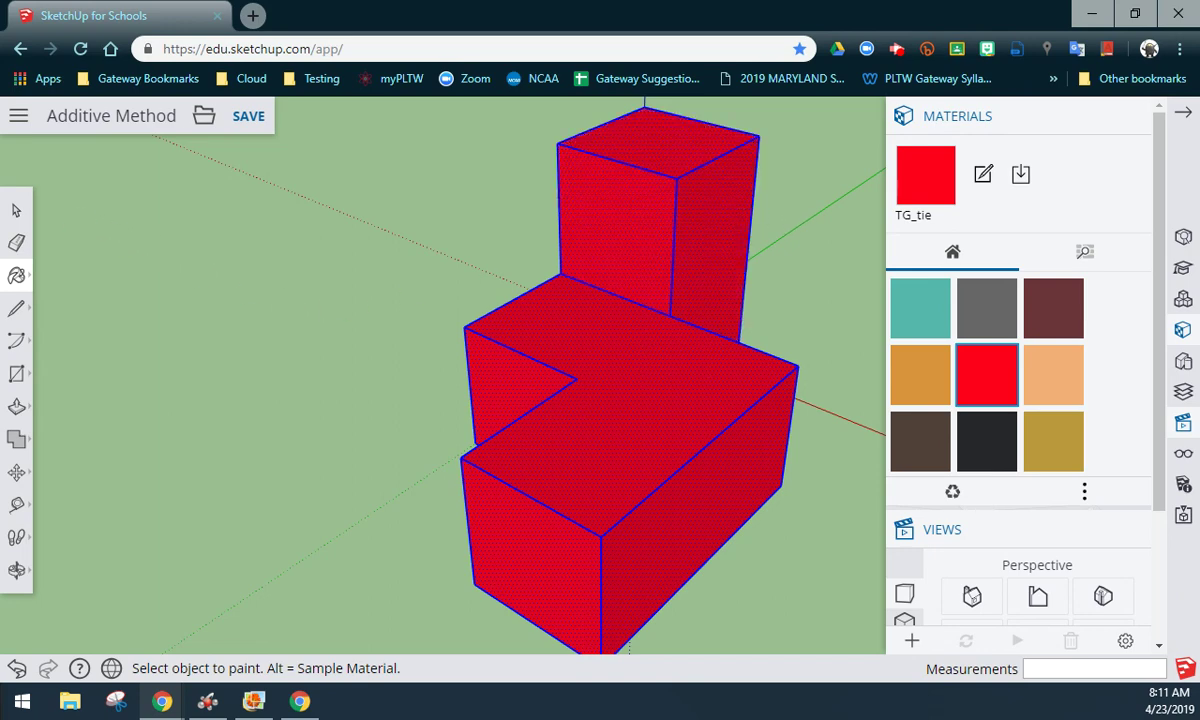
Clear the selection and collapse the Materials panel
left_click(16, 210)
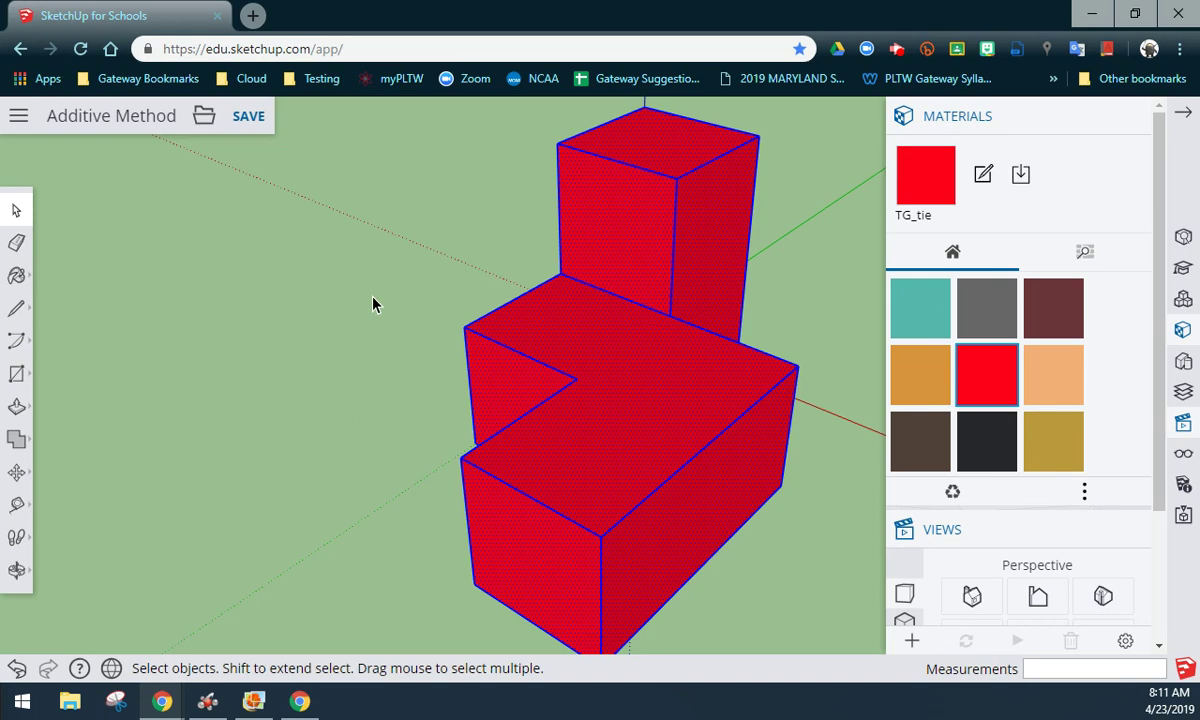
left_click(316, 304)
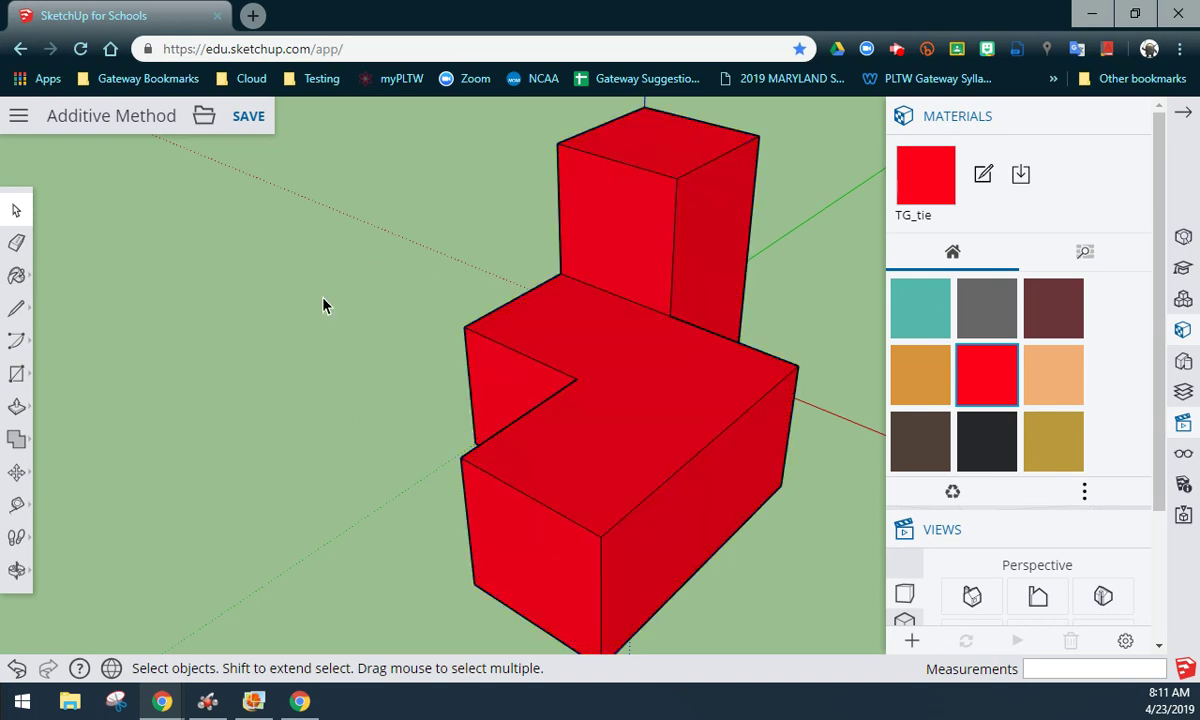
left_click(1183, 112)
scroll(840, 292, "down", 3)
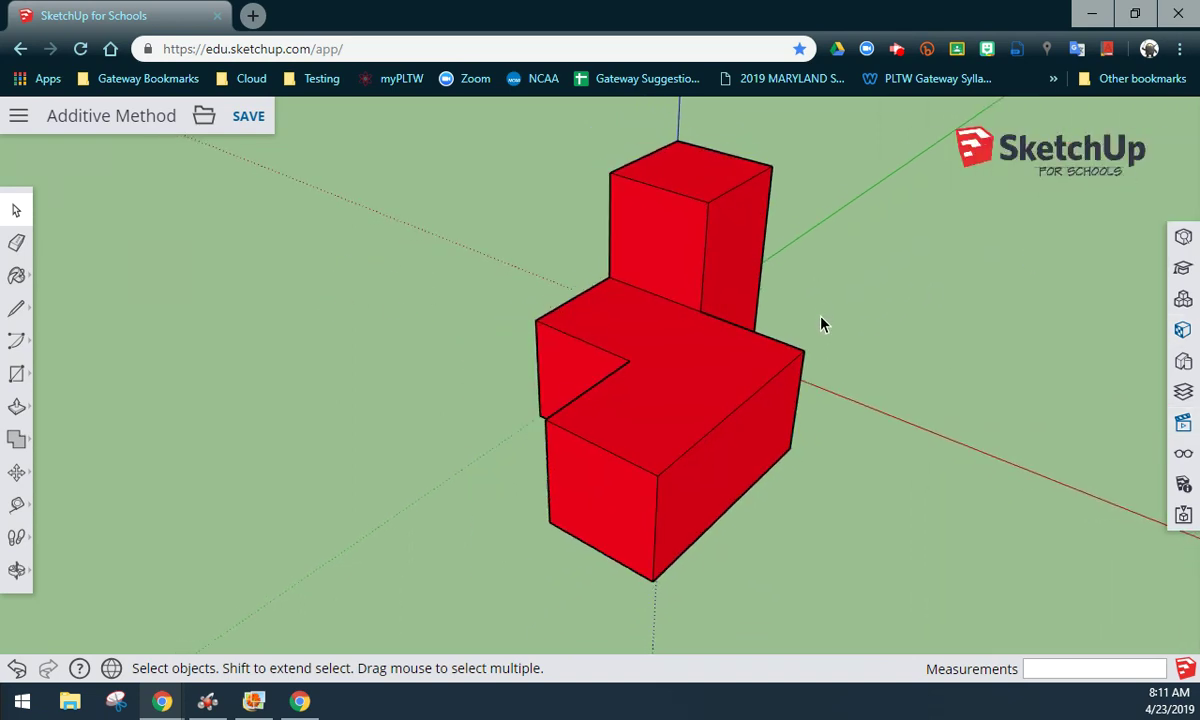